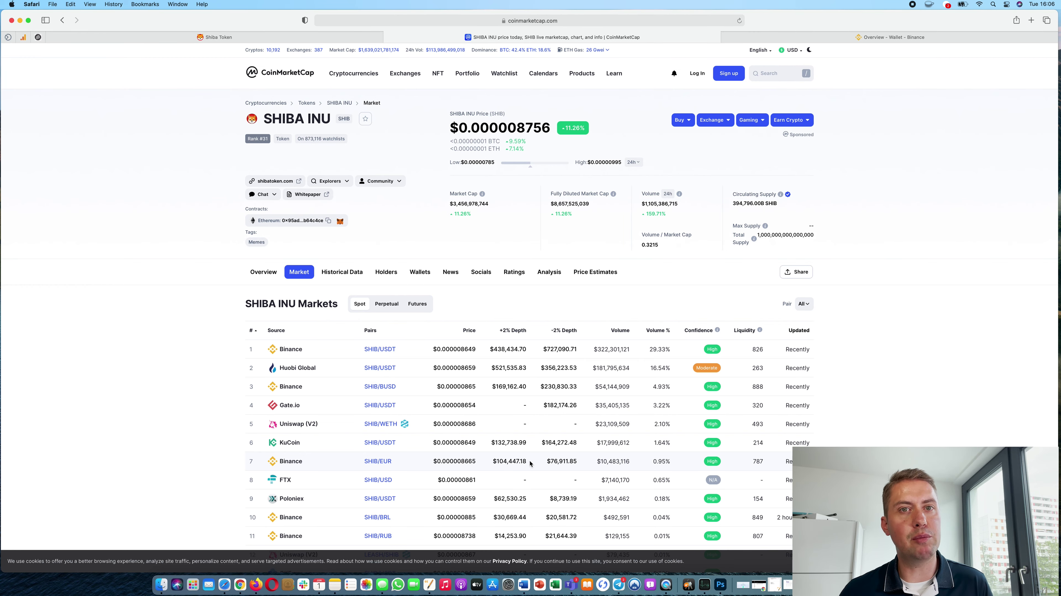
# Look through the exchanges and trading pairs in the SHIBA INU spot market list
pyautogui.scroll(-15, 460, 467)
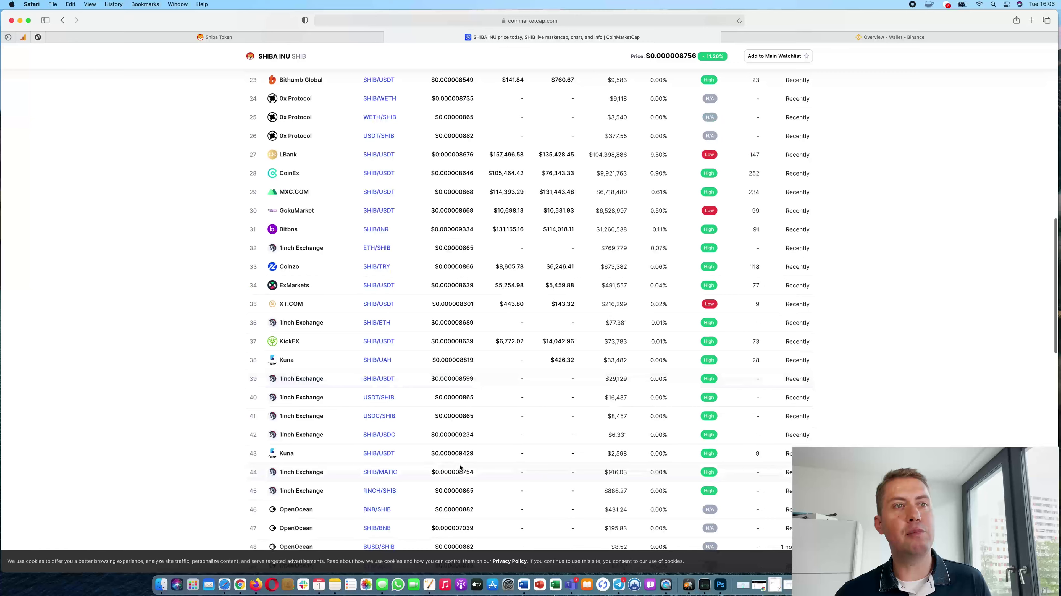
pyautogui.scroll(15, 499, 336)
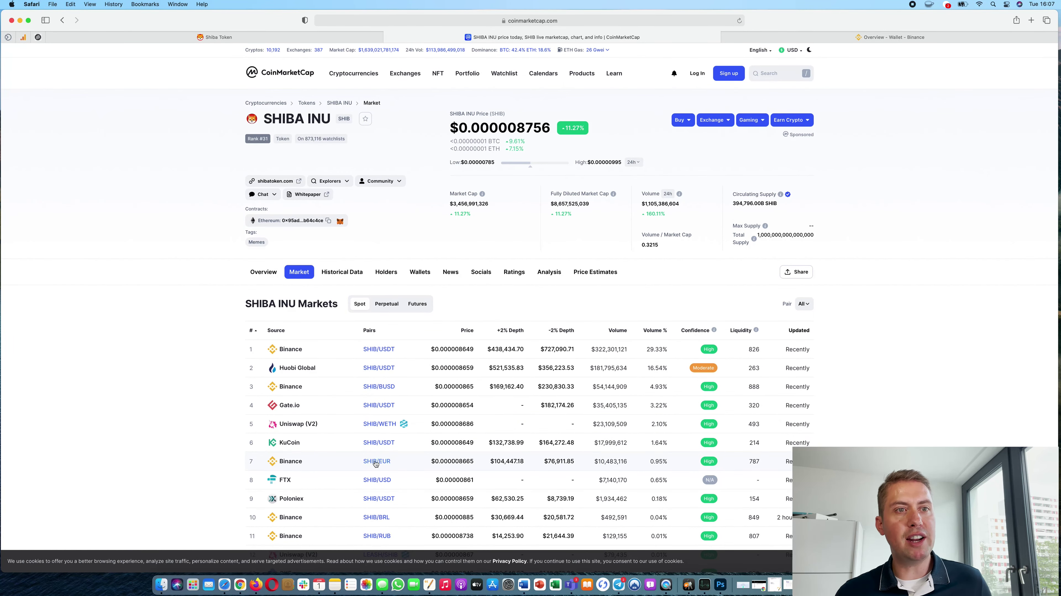
pyautogui.scroll(-6, 382, 468)
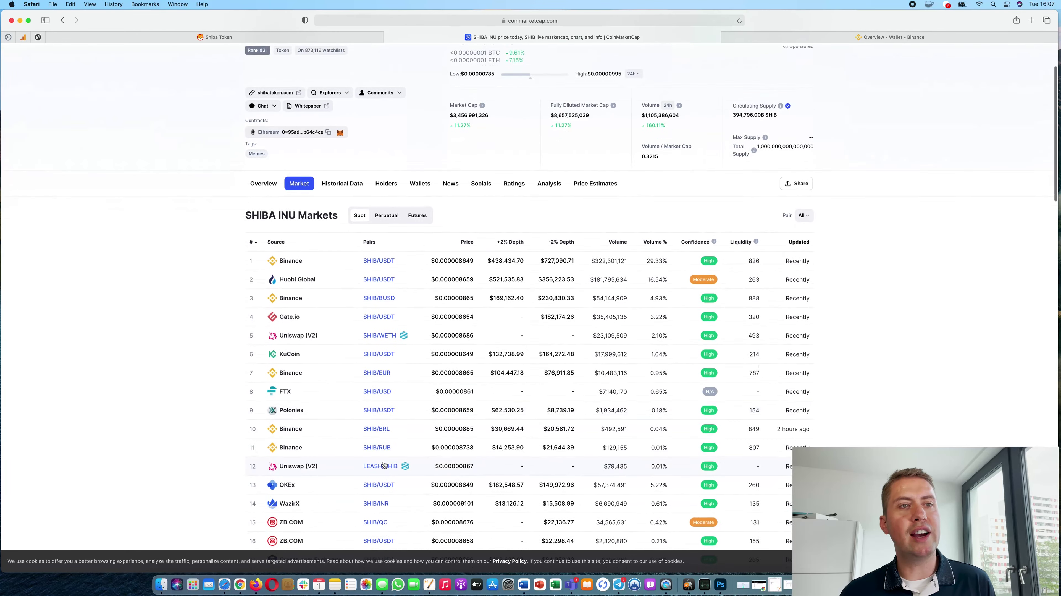
pyautogui.scroll(-5, 384, 464)
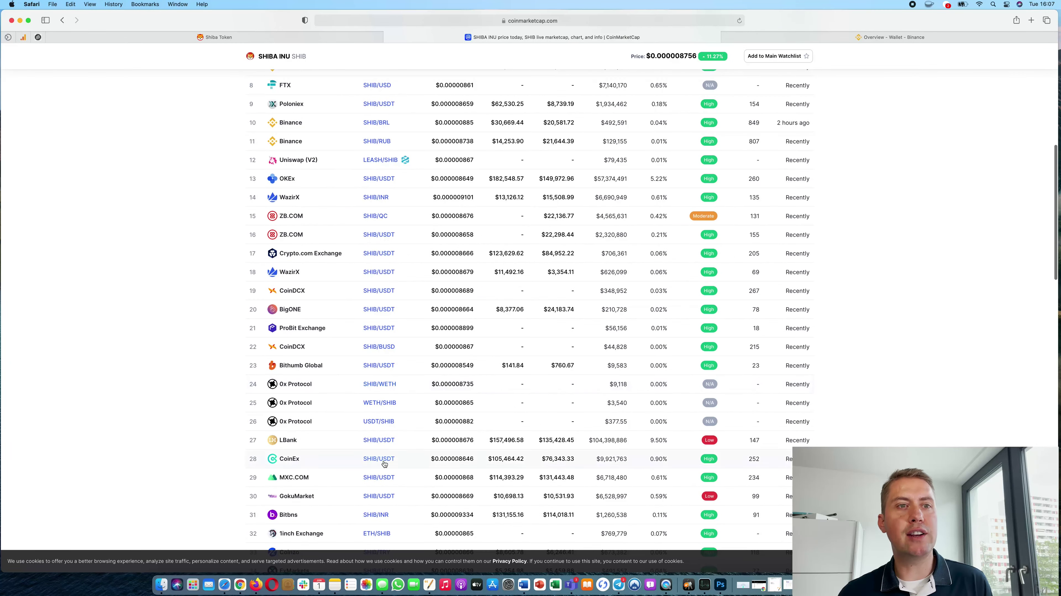
pyautogui.scroll(-8, 384, 461)
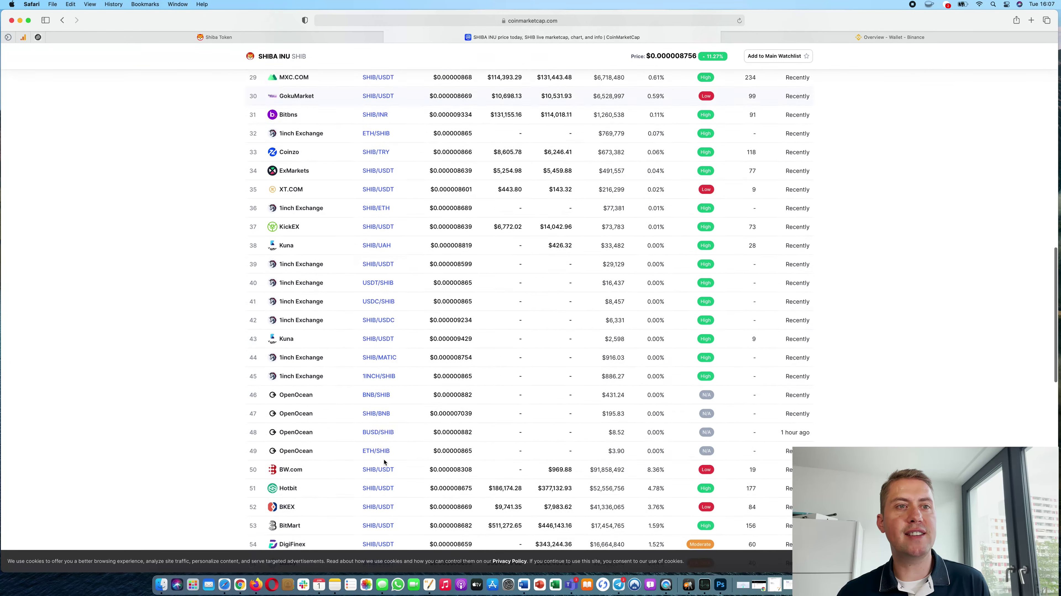
pyautogui.scroll(15, 384, 461)
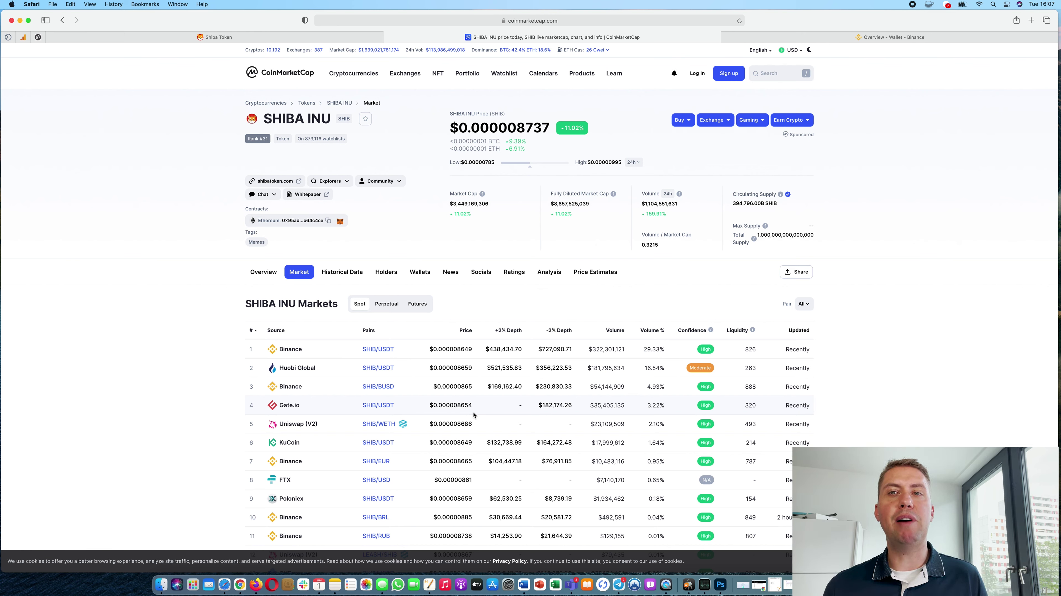
# Switch to the Binance page and open the account dashboard
pyautogui.click(807, 41)
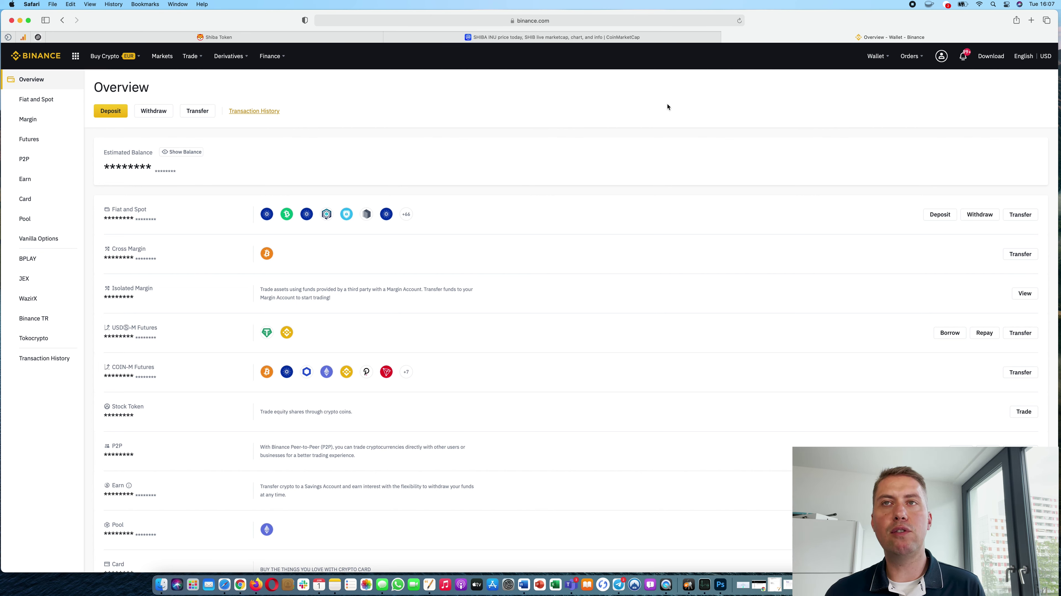
pyautogui.moveTo(940, 56)
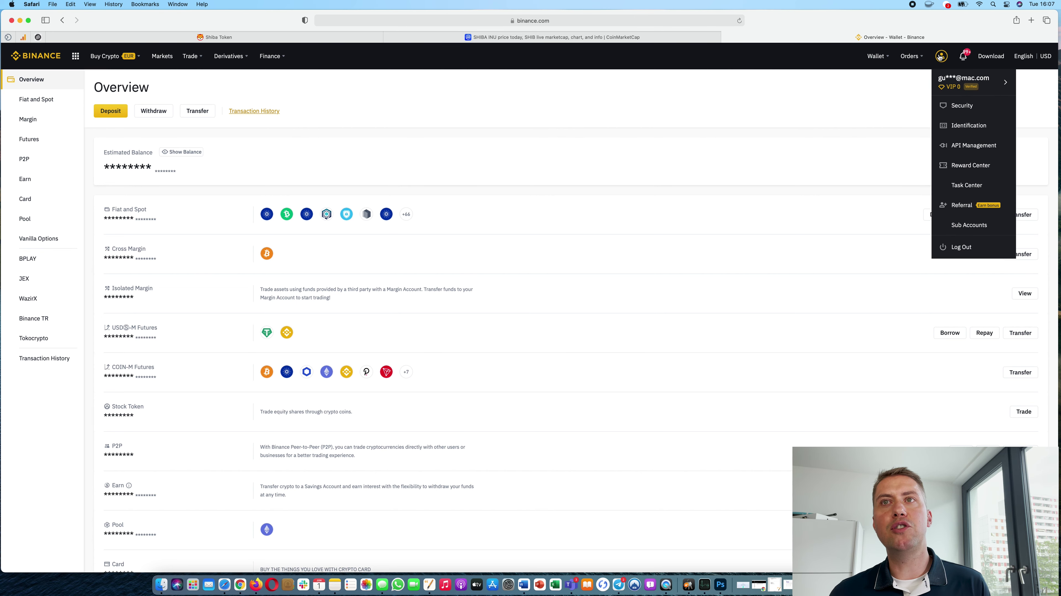
pyautogui.click(944, 82)
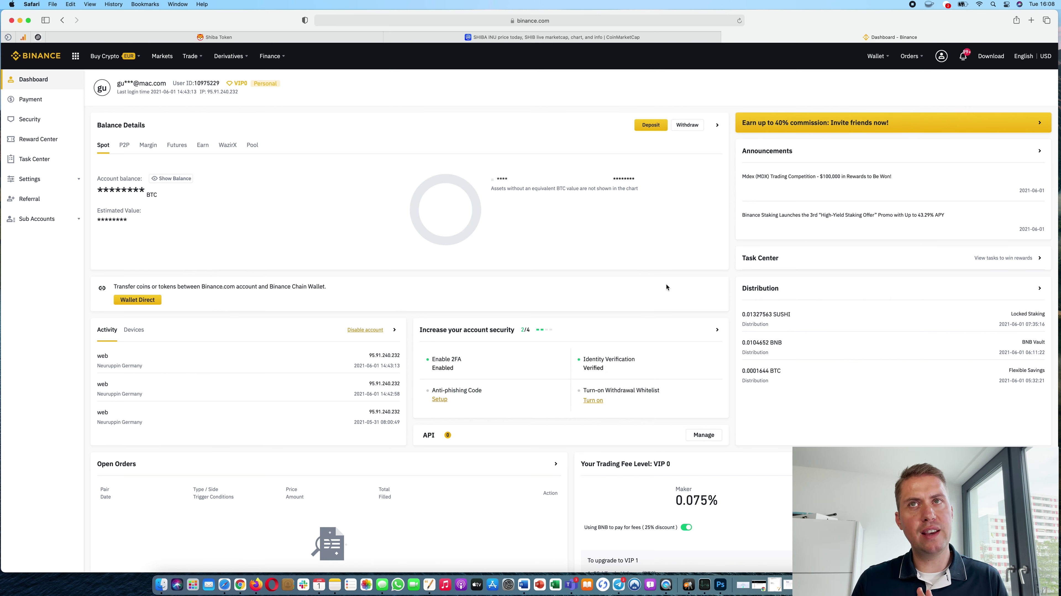
# Open the Fiat and Spot wallet and bring up the fiat deposit page for EUR
pyautogui.moveTo(884, 55)
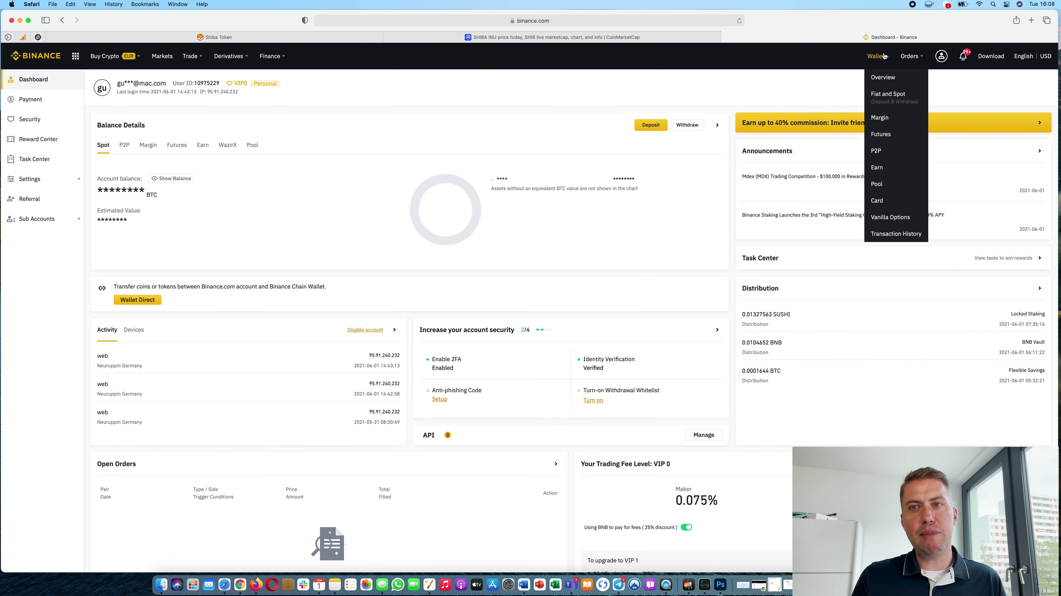
pyautogui.click(885, 94)
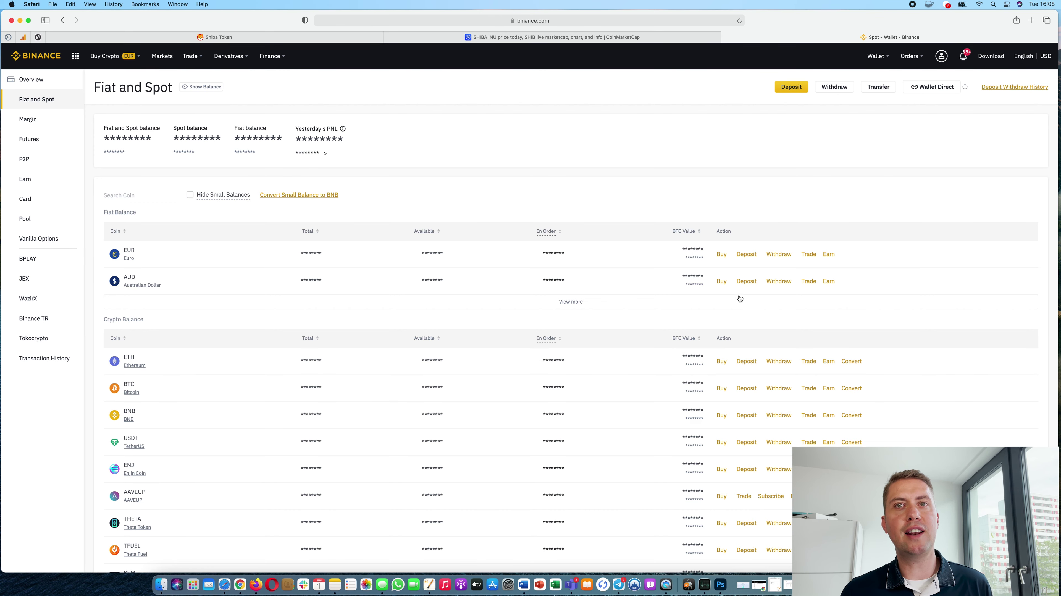
pyautogui.scroll(-5, 740, 298)
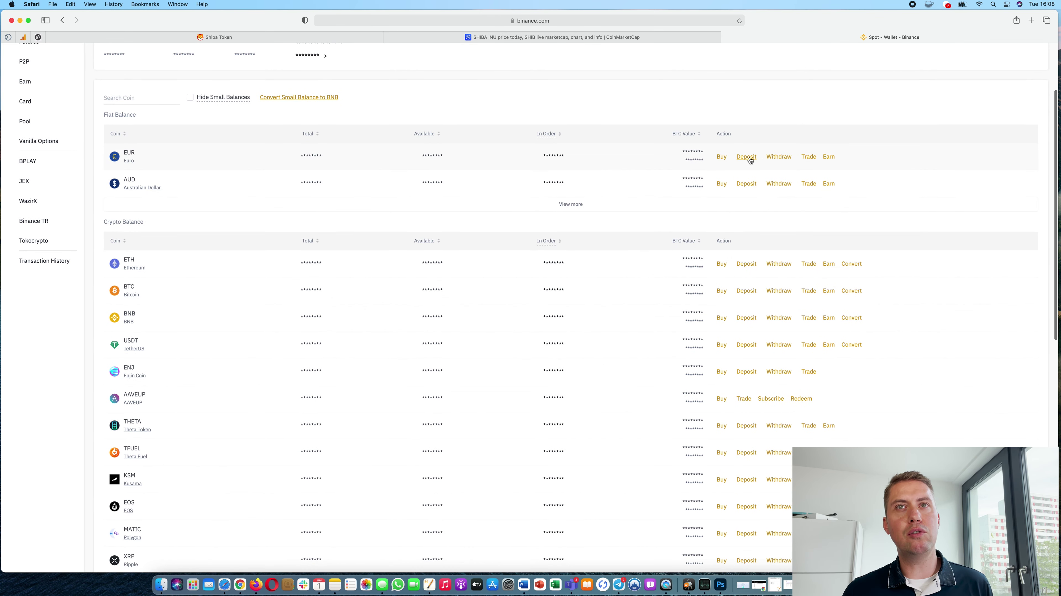
pyautogui.scroll(4, 749, 160)
pyautogui.click(747, 237)
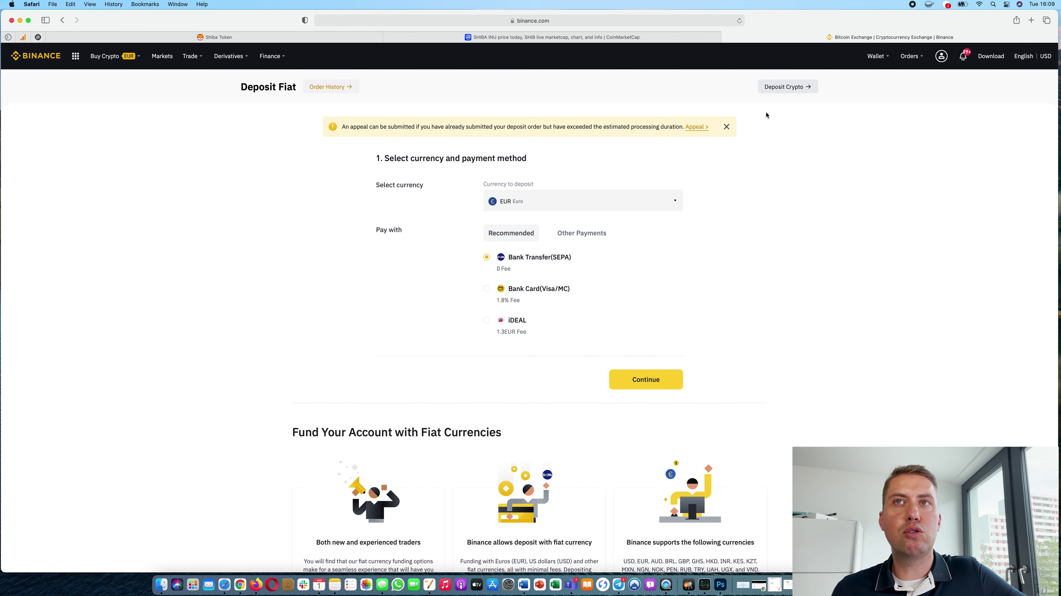
# Return to the Fiat and Spot wallet from the fiat deposit page
pyautogui.moveTo(876, 62)
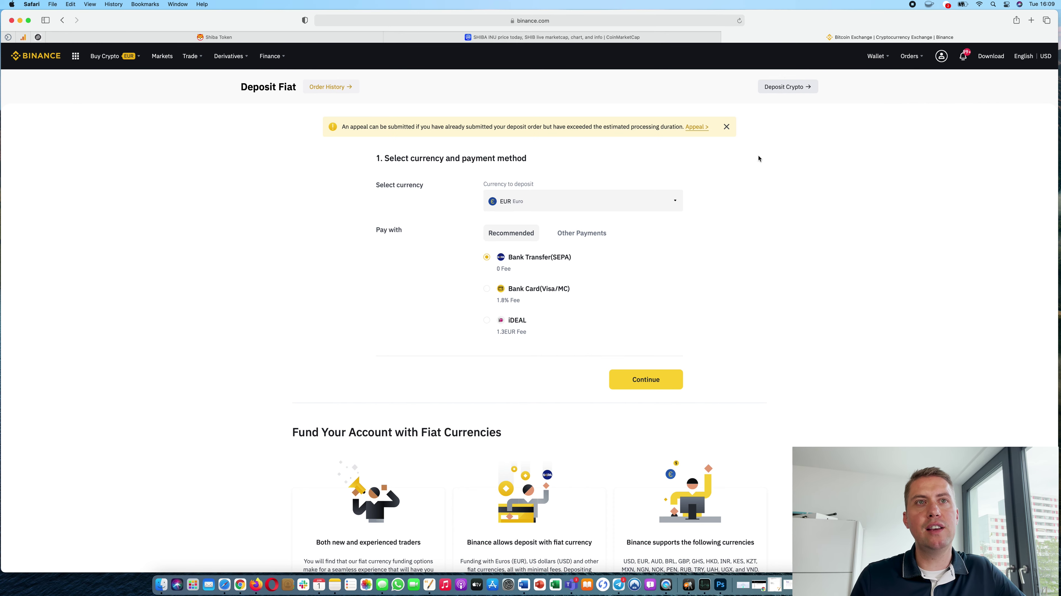
pyautogui.moveTo(876, 56)
pyautogui.click(883, 92)
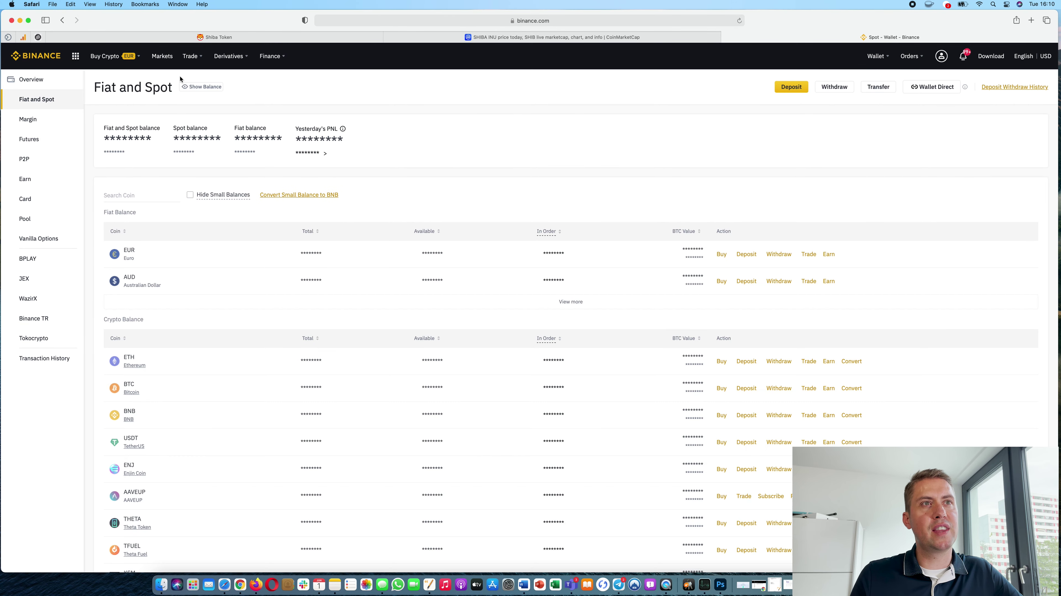
# Open the markets page and search the BNB and BTC spot markets for "shib"
pyautogui.moveTo(282, 68)
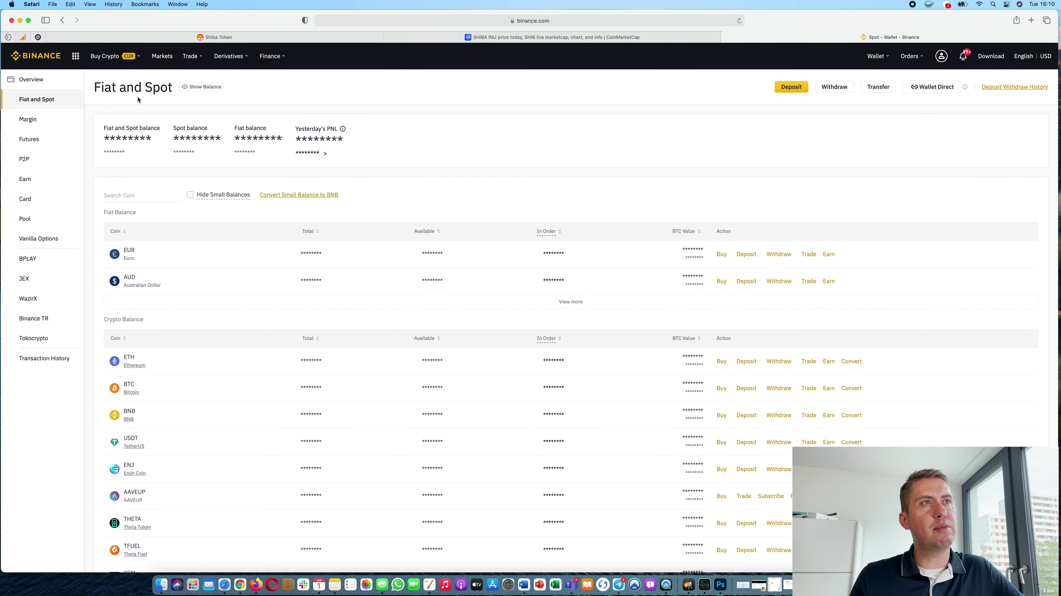
pyautogui.click(167, 60)
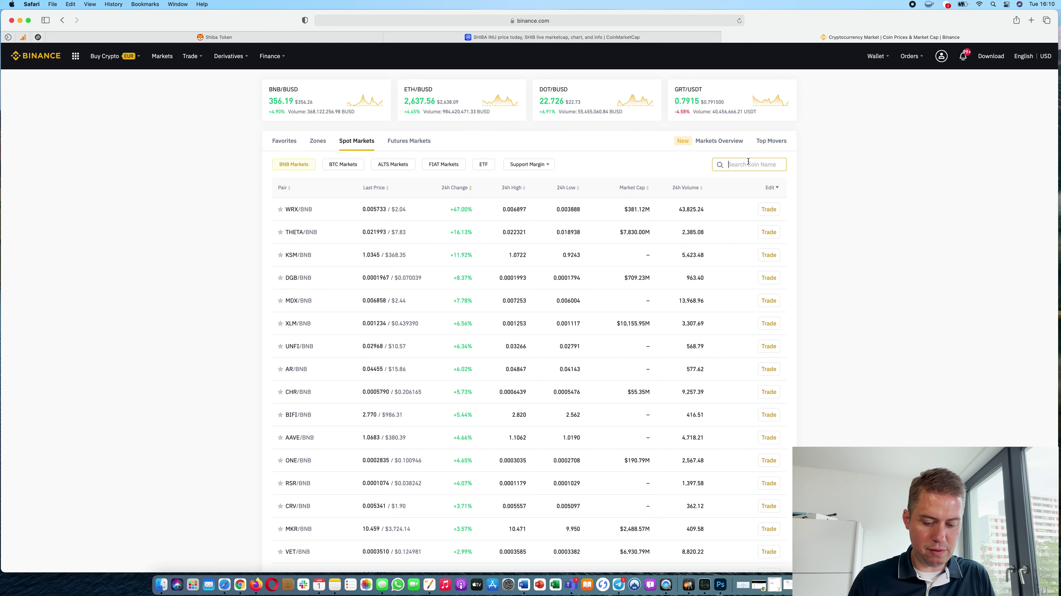
pyautogui.write('shib')
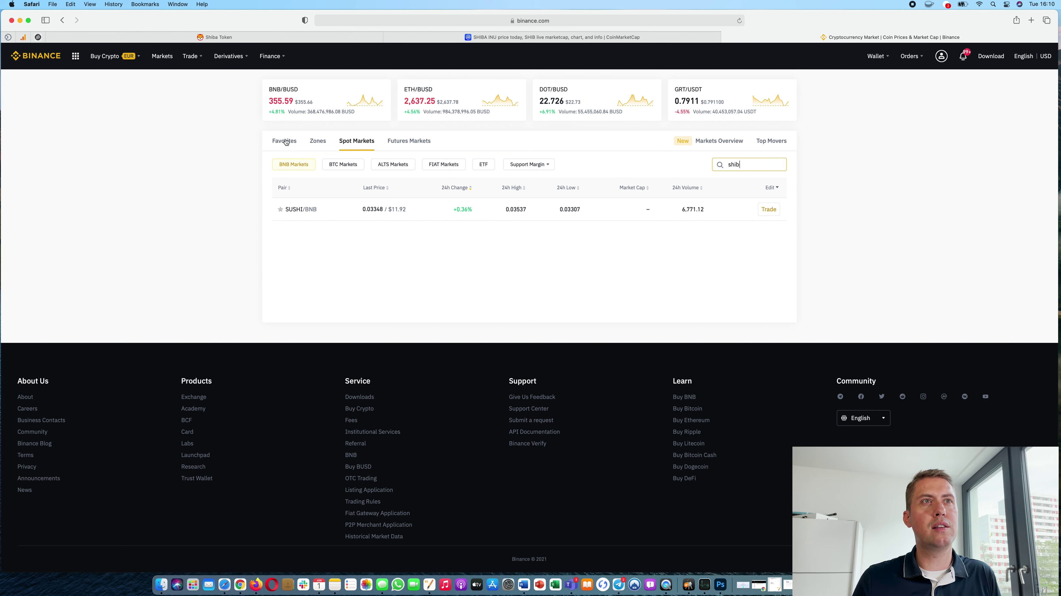
pyautogui.click(355, 166)
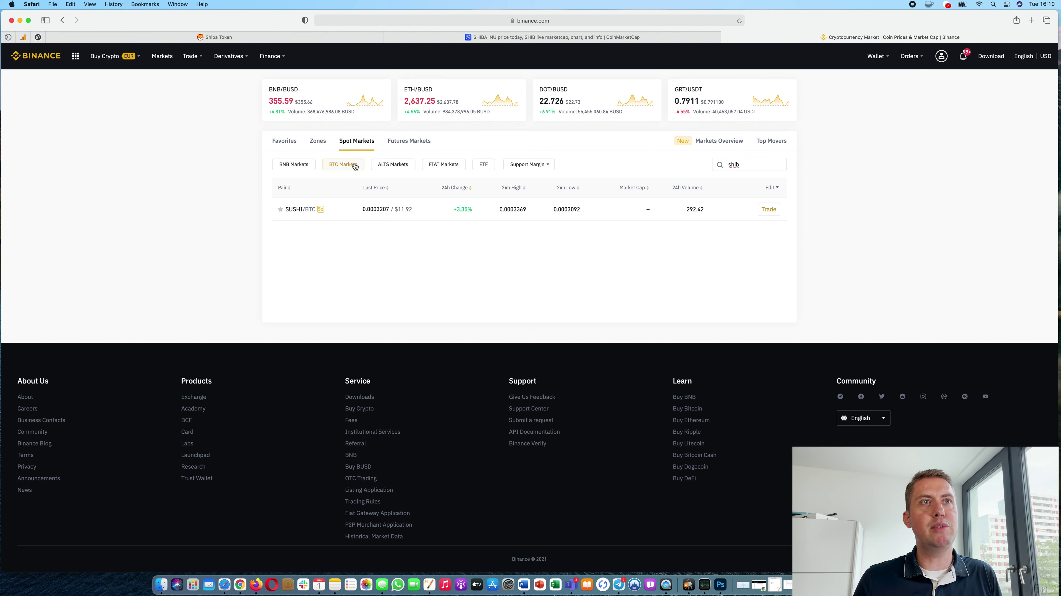
# Shorten the coin search to "shi" and check it in the BTC and ALTS spot markets
pyautogui.click(712, 167)
pyautogui.press('BackSpace')
pyautogui.press('BackSpace')
pyautogui.press('BackSpace')
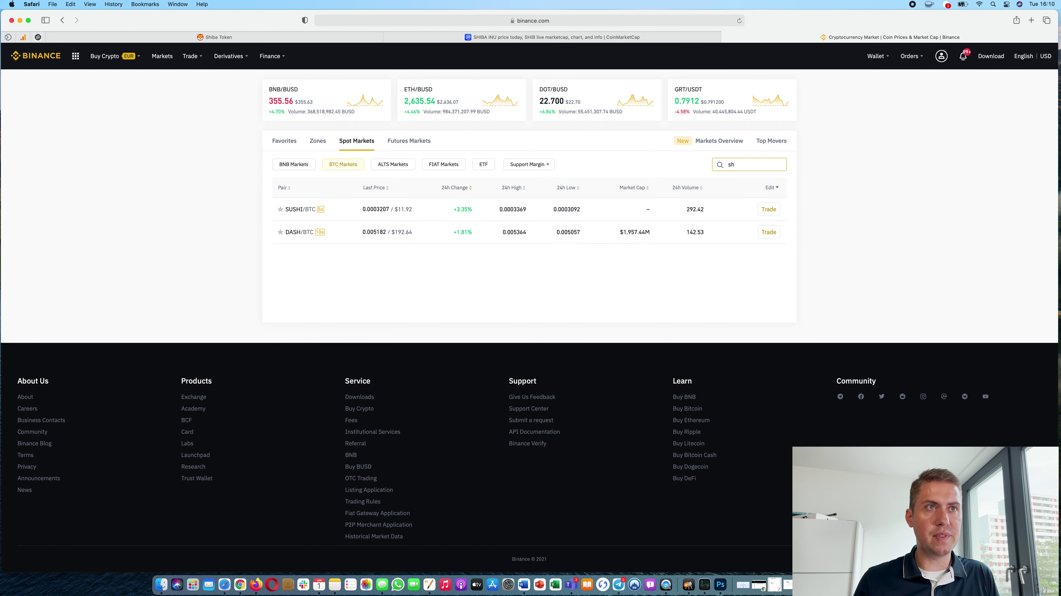
pyautogui.write('hi')
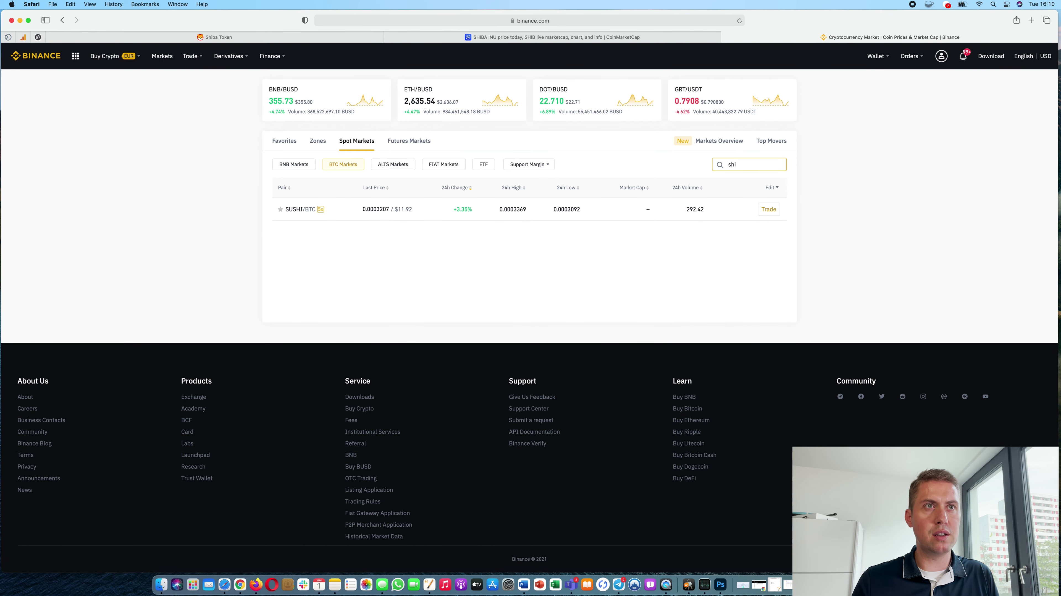
pyautogui.click(407, 167)
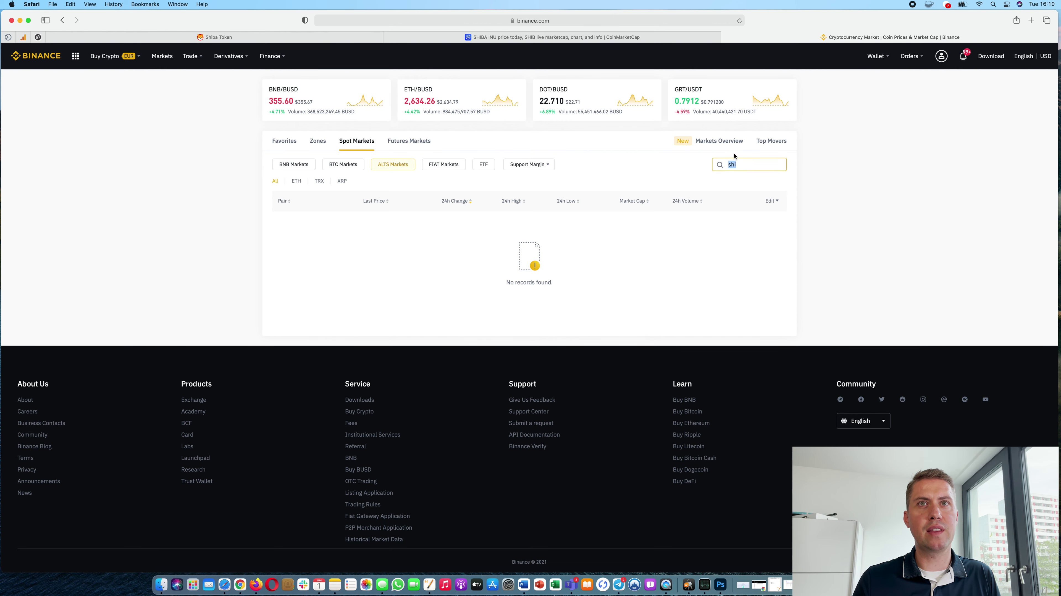
# Search all market zones for "shi" and open trading for SHIB (SHIBA INU)
pyautogui.click(728, 144)
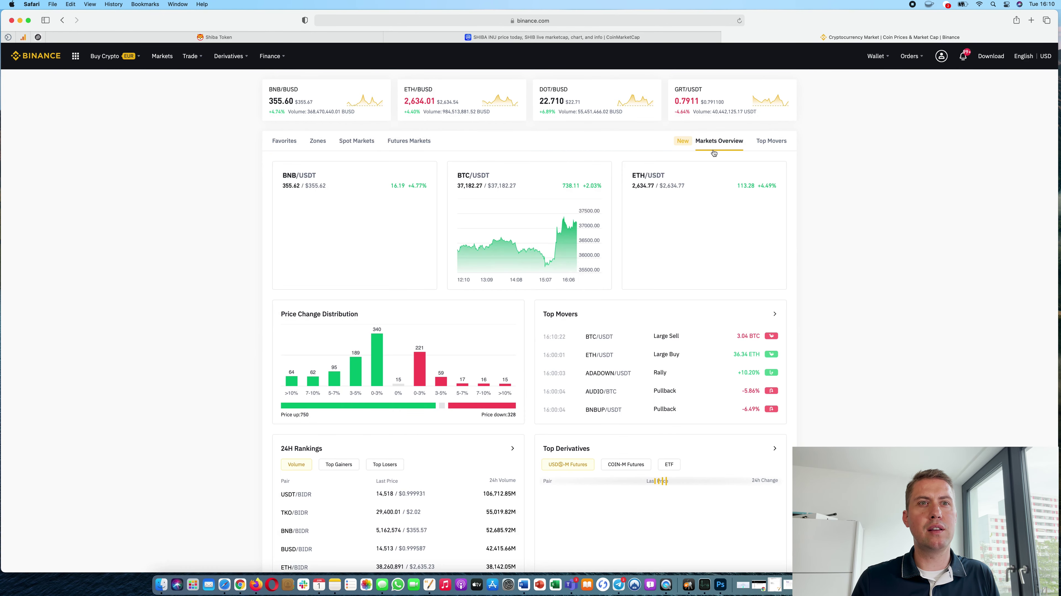
pyautogui.click(294, 144)
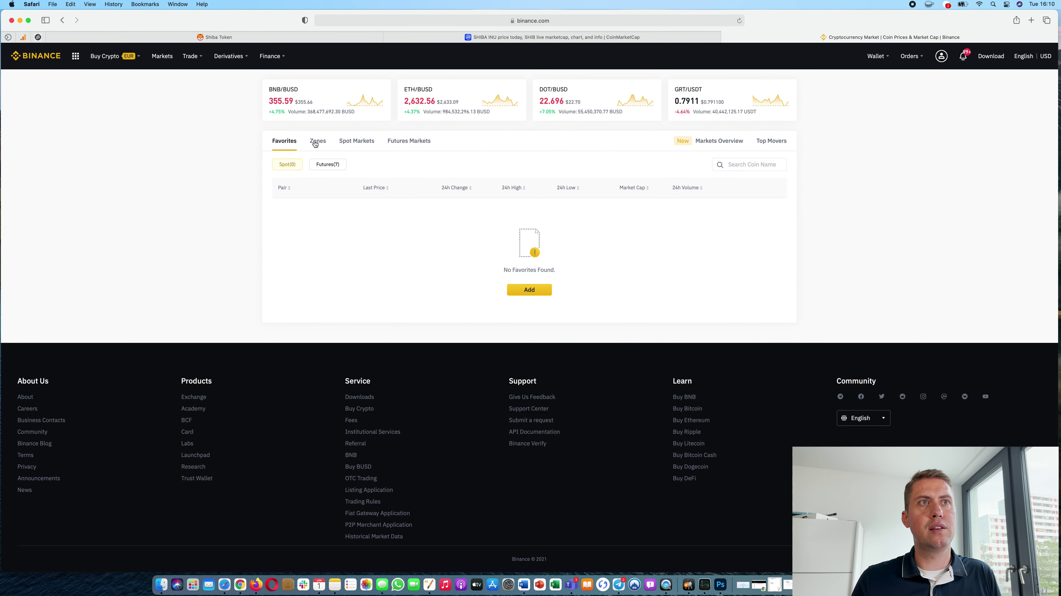
pyautogui.click(317, 141)
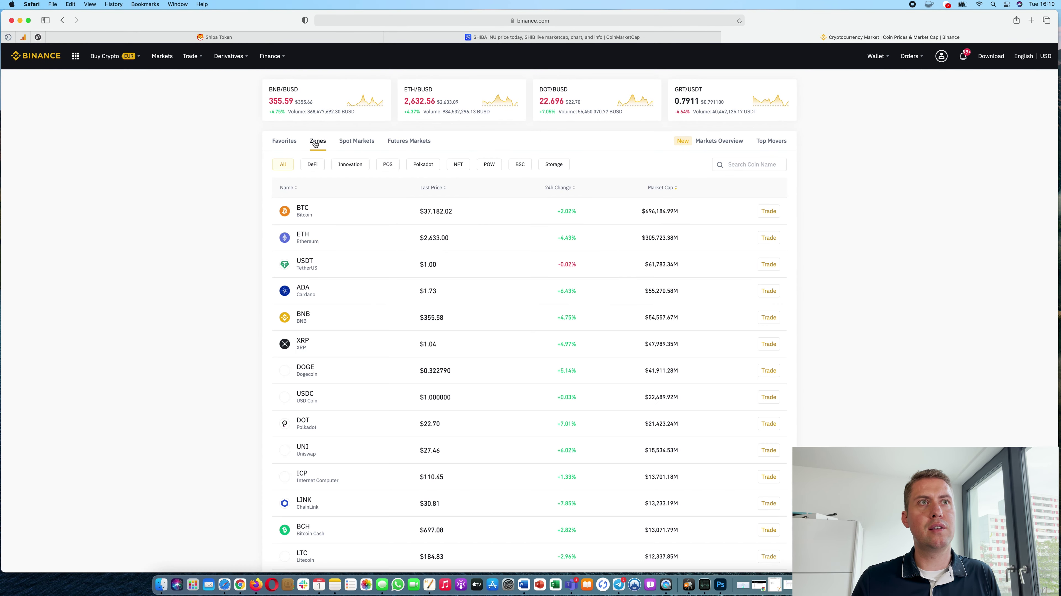
pyautogui.click(738, 166)
pyautogui.write('shi')
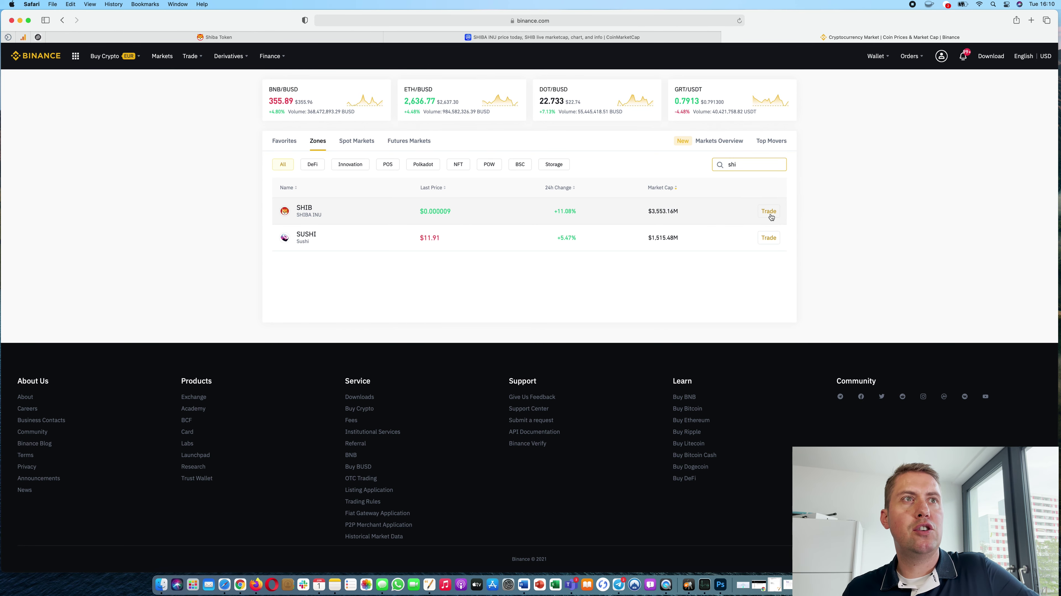
pyautogui.click(769, 211)
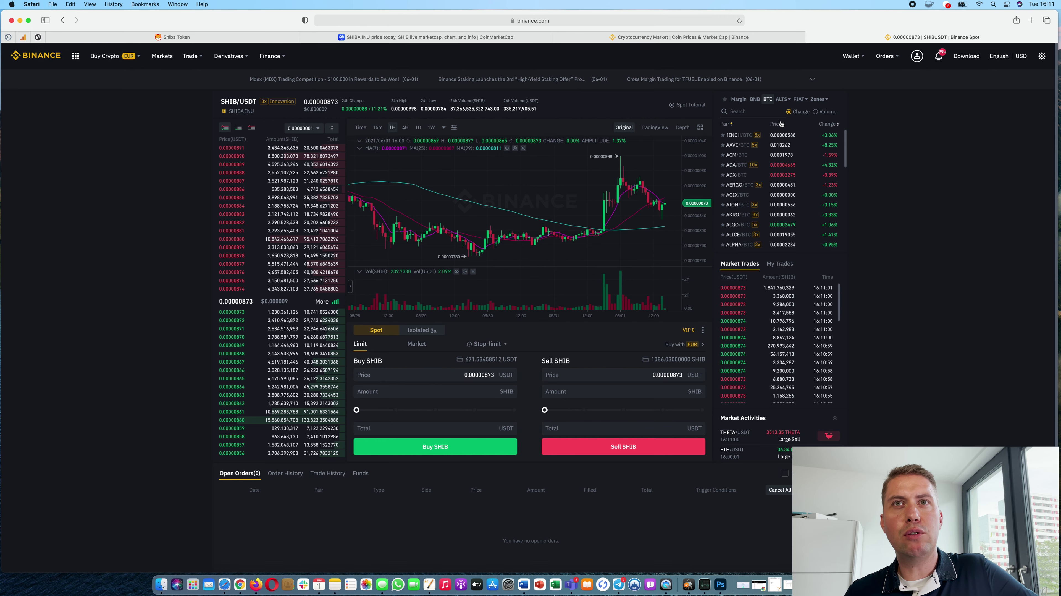
# Filter the trading pair list to EUR and open the SHIB/EUR pair
pyautogui.moveTo(800, 100)
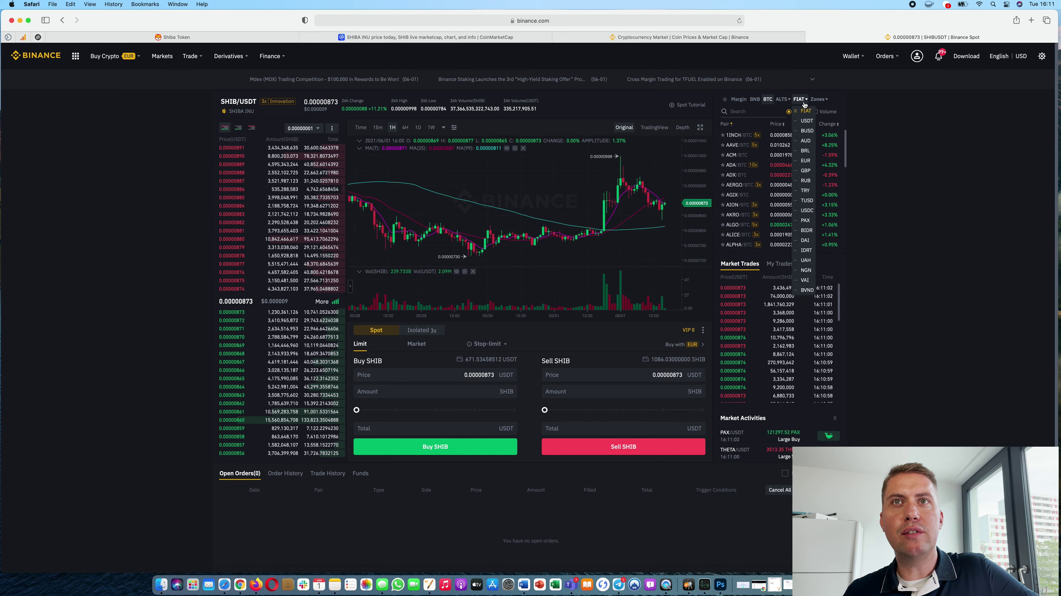
pyautogui.click(806, 161)
pyautogui.scroll(-10, 744, 184)
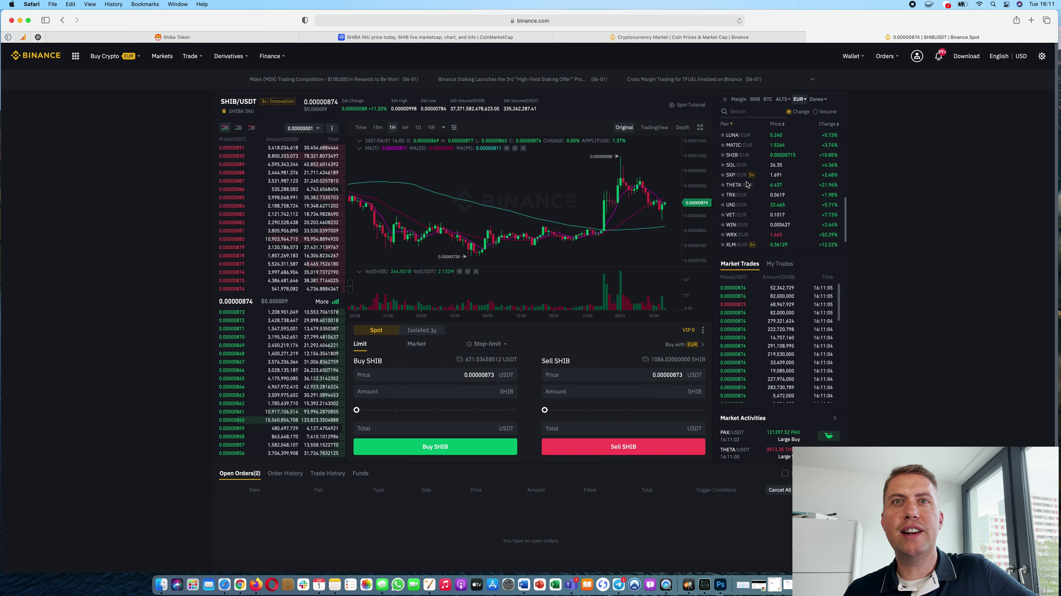
pyautogui.click(735, 164)
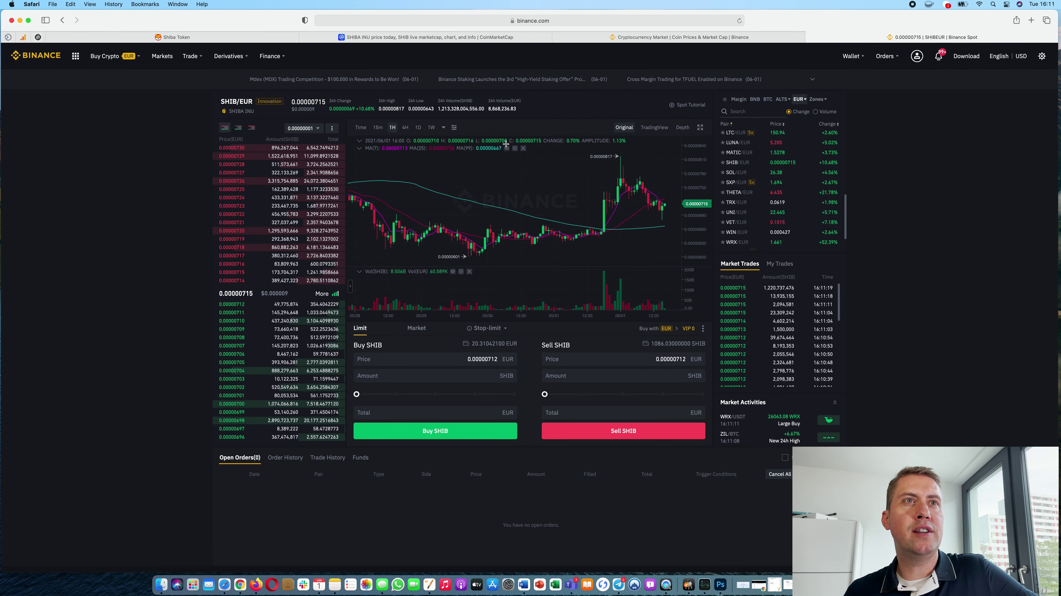
# View the SHIB/EUR price chart at the 15-minute interval and return it to 1 hour
pyautogui.click(378, 128)
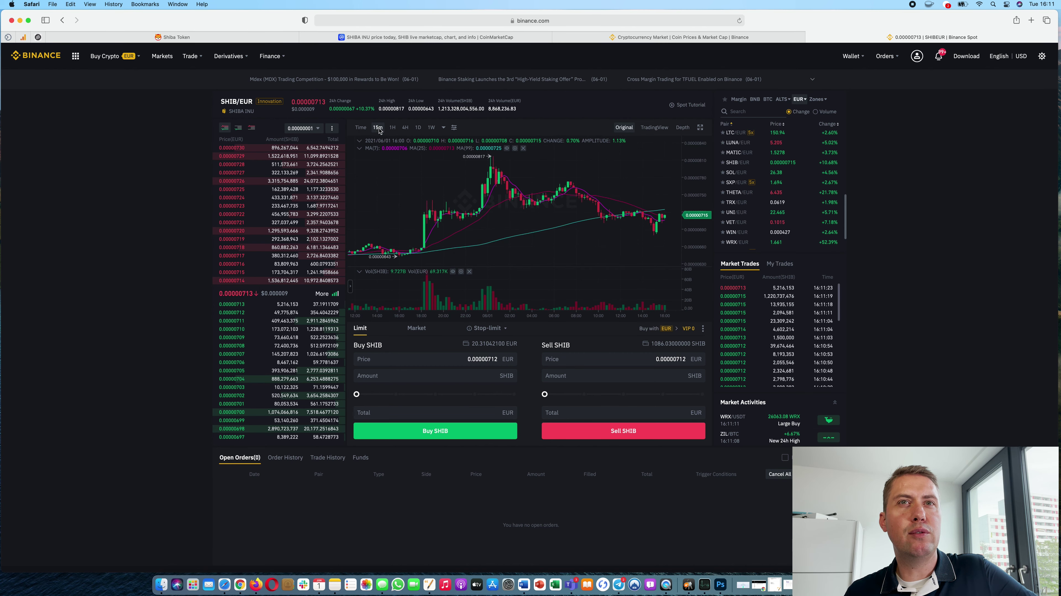
pyautogui.click(393, 128)
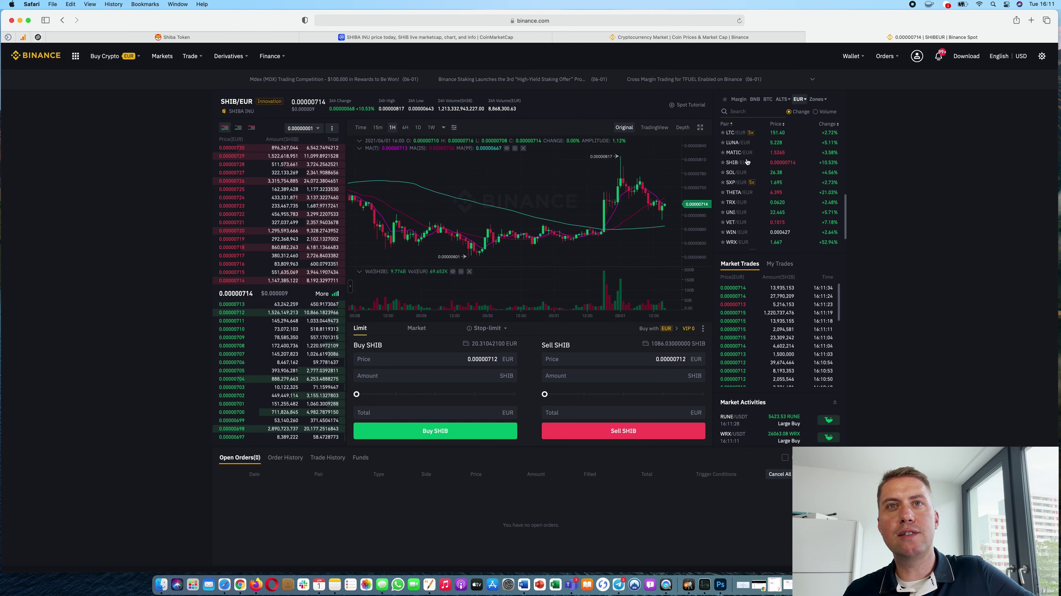
# Show the BTC trading pairs and check which fiat currencies the pair list can be filtered by
pyautogui.scroll(-1, 751, 176)
pyautogui.moveTo(798, 102)
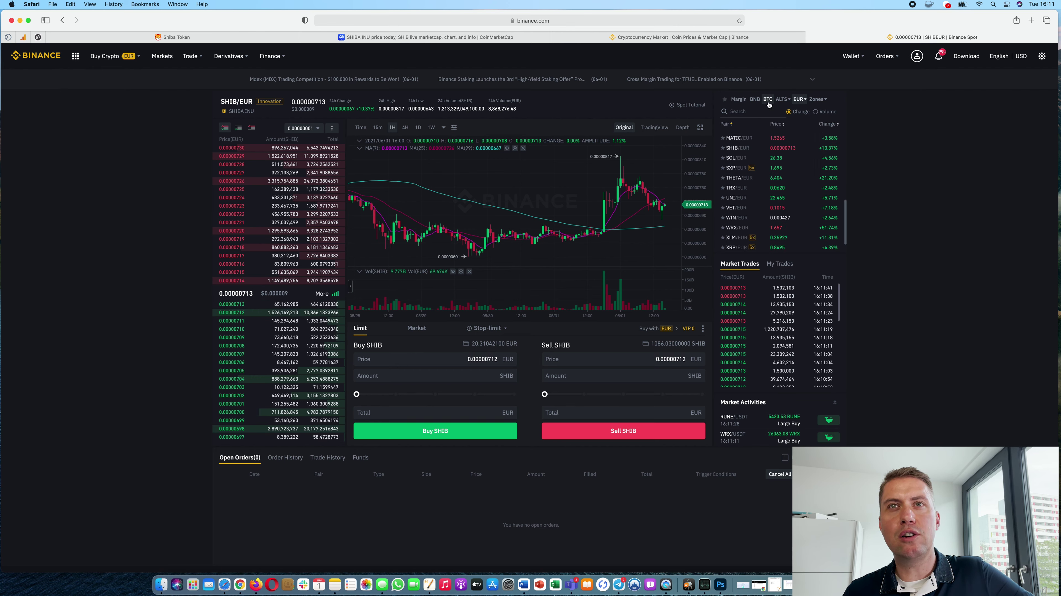
pyautogui.click(769, 102)
pyautogui.moveTo(800, 100)
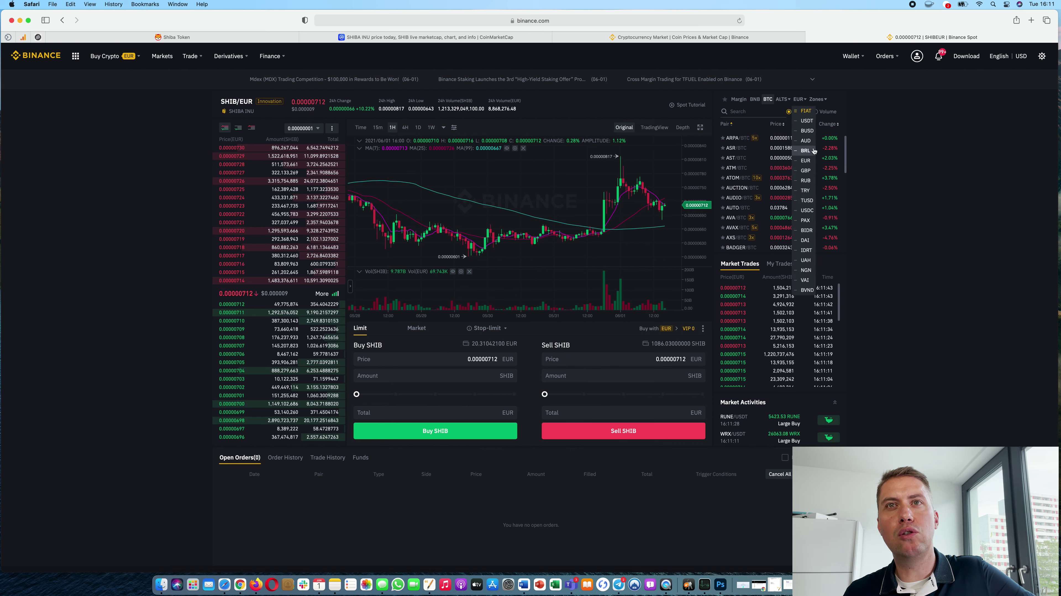
pyautogui.click(755, 113)
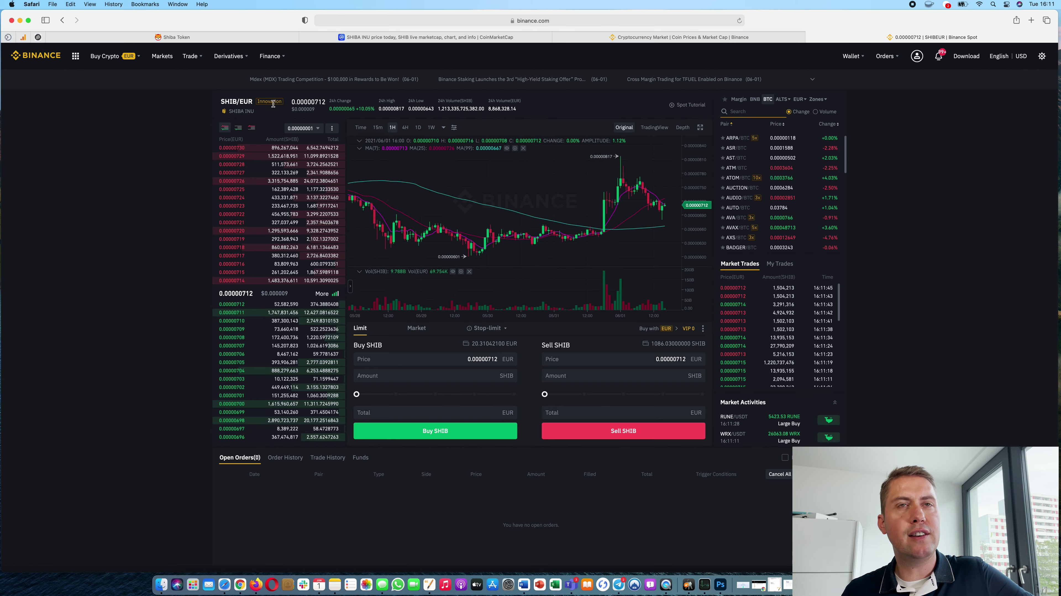
# Set up a market buy of SHIB with the total at half of the available EUR balance
pyautogui.click(412, 329)
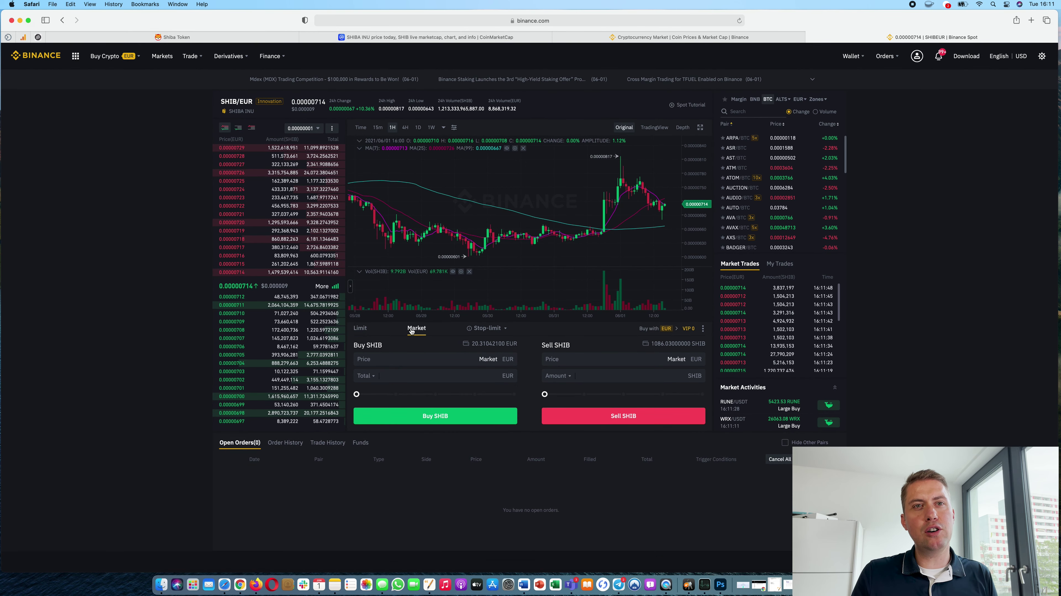
pyautogui.click(362, 328)
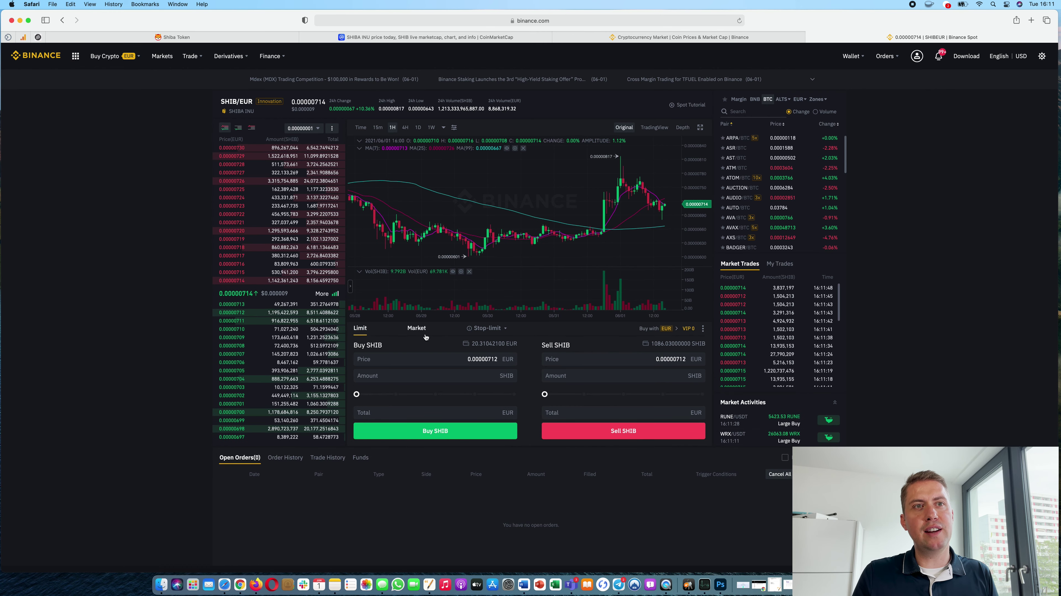
pyautogui.click(415, 331)
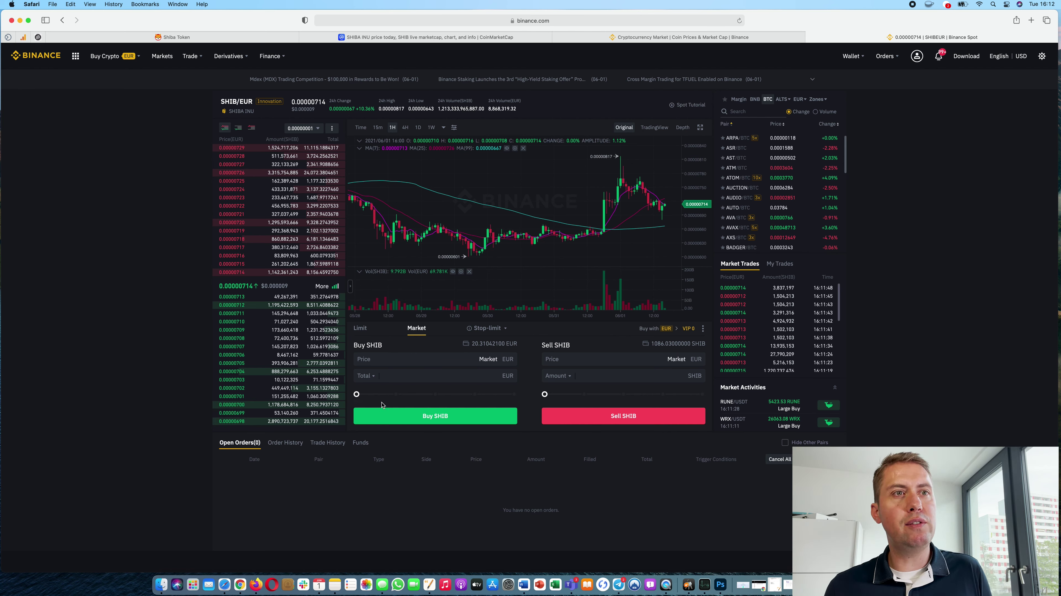
pyautogui.moveTo(356, 394); pyautogui.dragTo(522, 396)
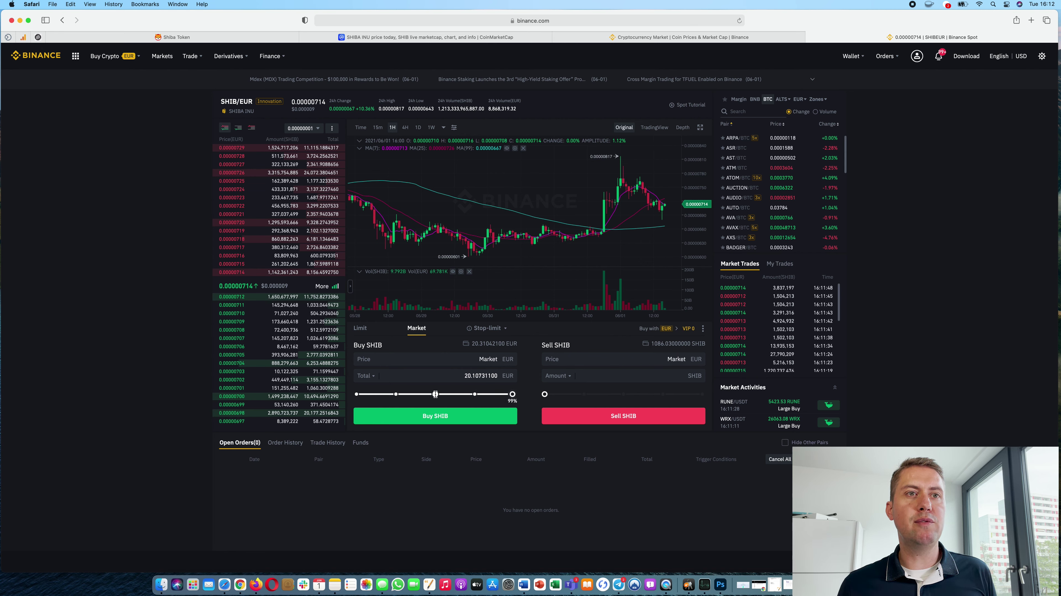
pyautogui.click(435, 394)
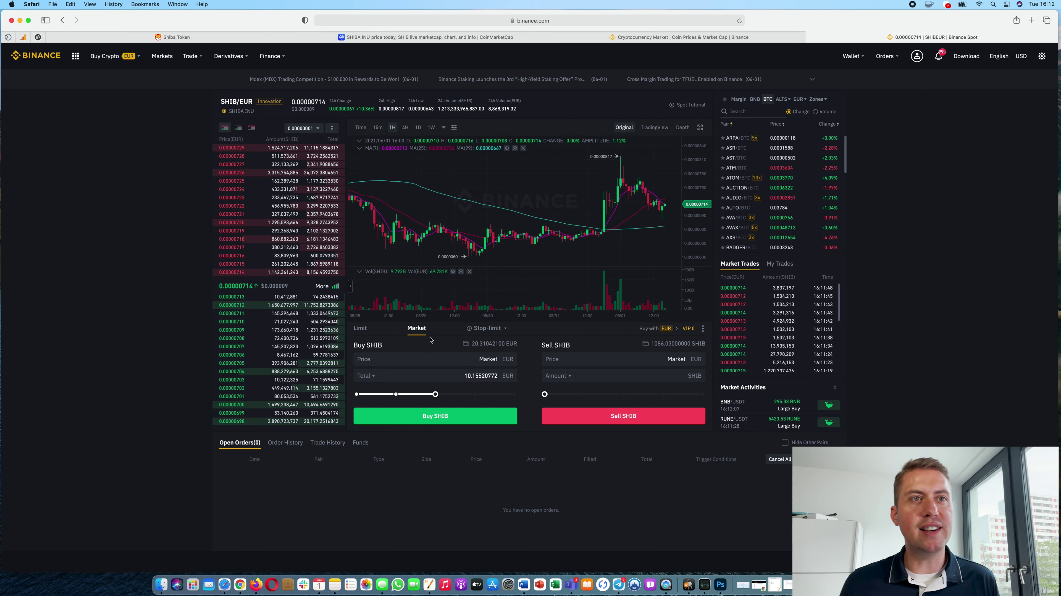
# Change to a limit order and set the SHIB buy price to 0.00000600 EUR
pyautogui.click(360, 328)
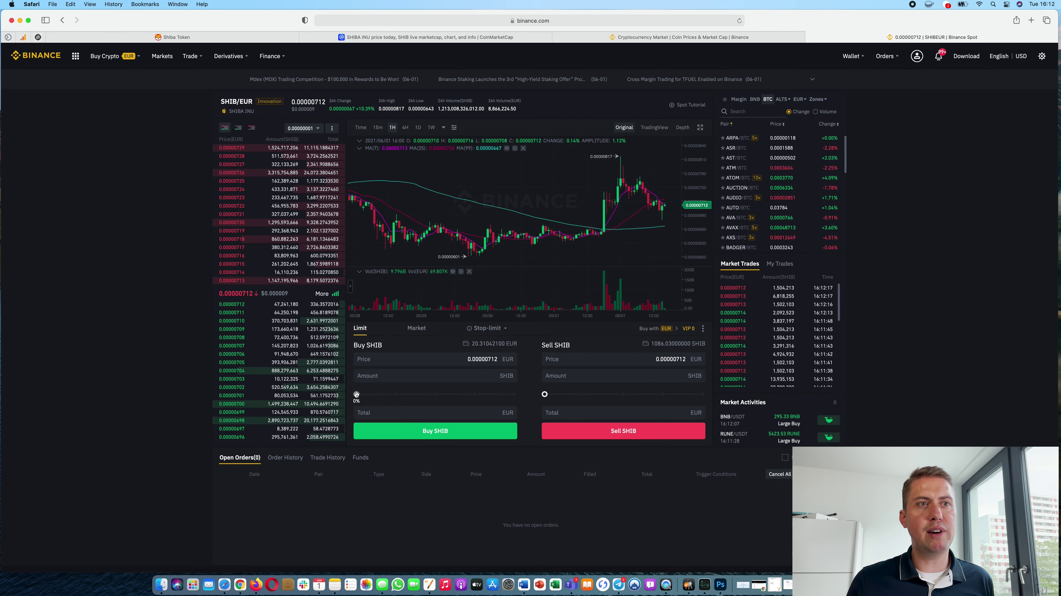
pyautogui.moveTo(357, 394); pyautogui.dragTo(390, 394)
pyautogui.click(499, 360)
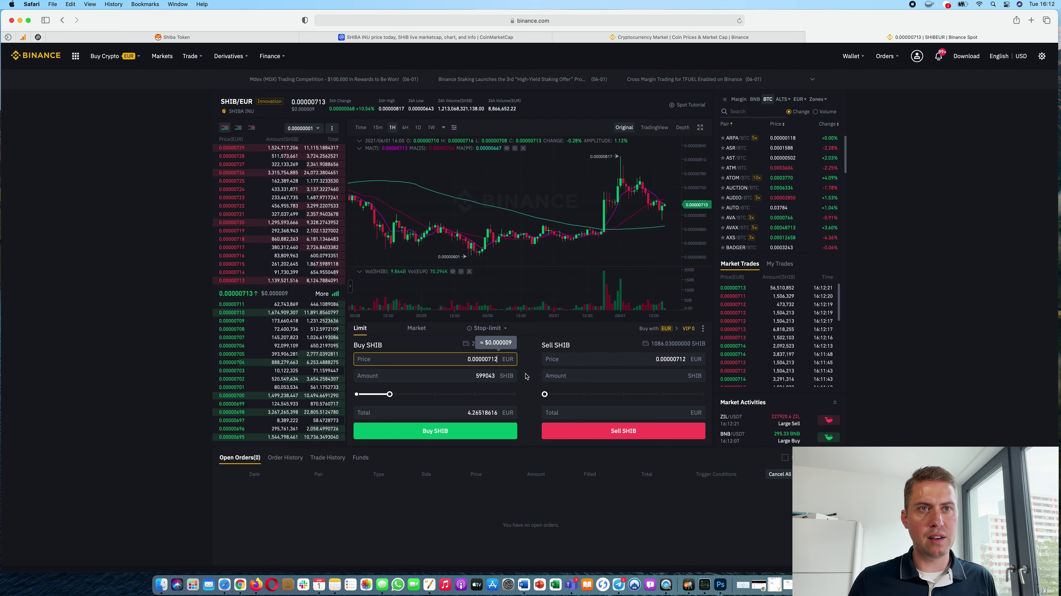
pyautogui.press('BackSpace')
pyautogui.press('BackSpace')
pyautogui.press('BackSpace')
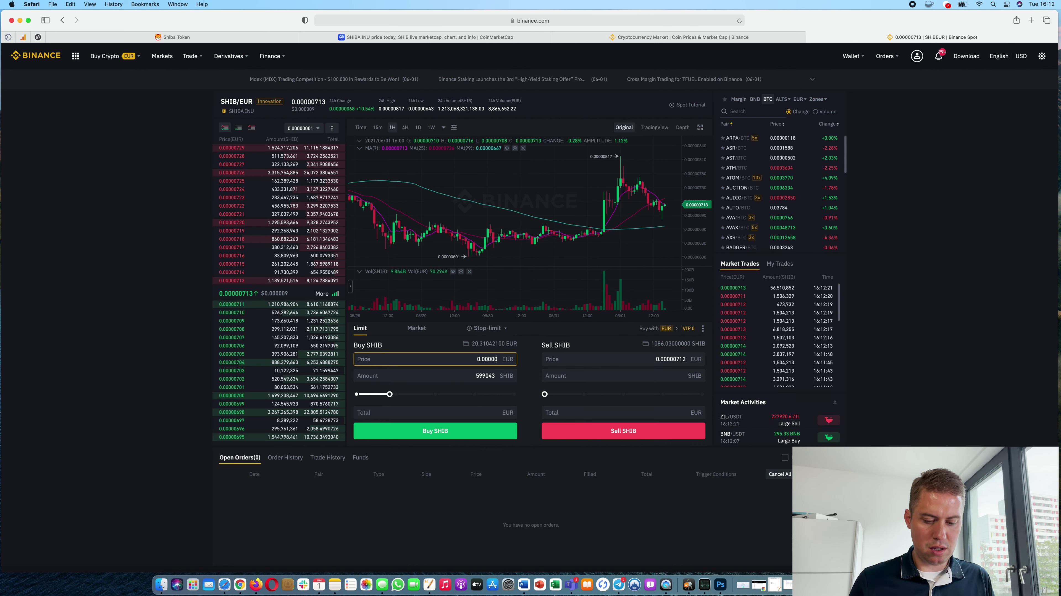
pyautogui.write('600')
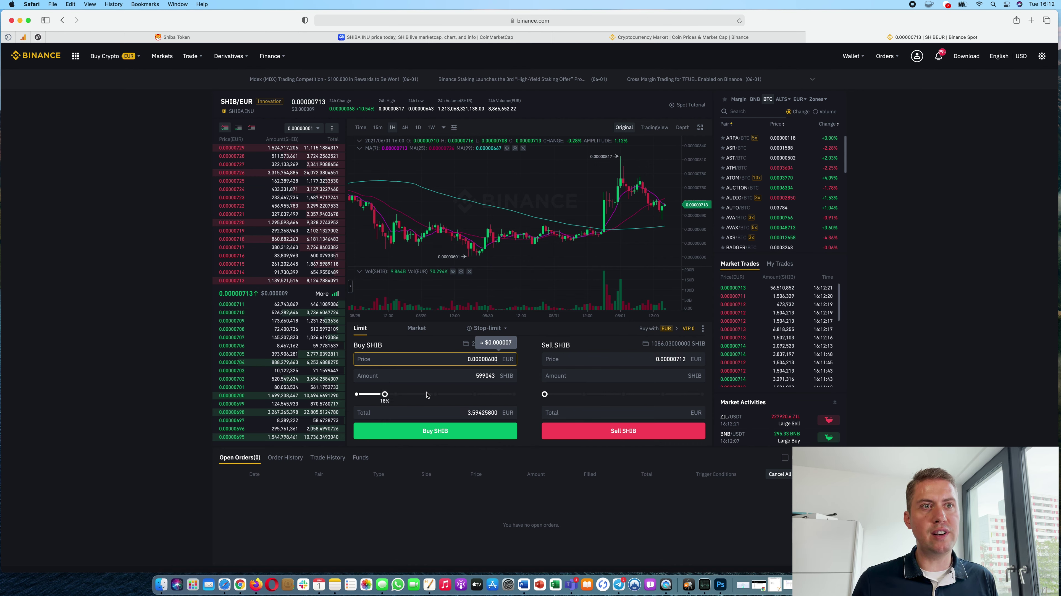
# Place the limit buy order for 2945011 SHIB and cancel it in the open orders
pyautogui.moveTo(385, 394); pyautogui.dragTo(494, 393)
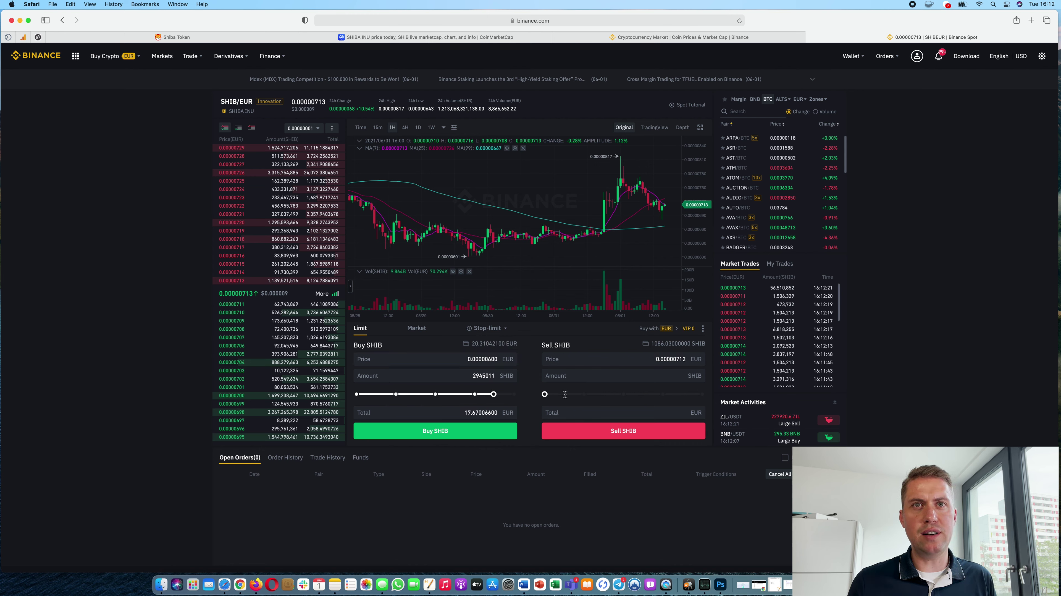
pyautogui.click(479, 436)
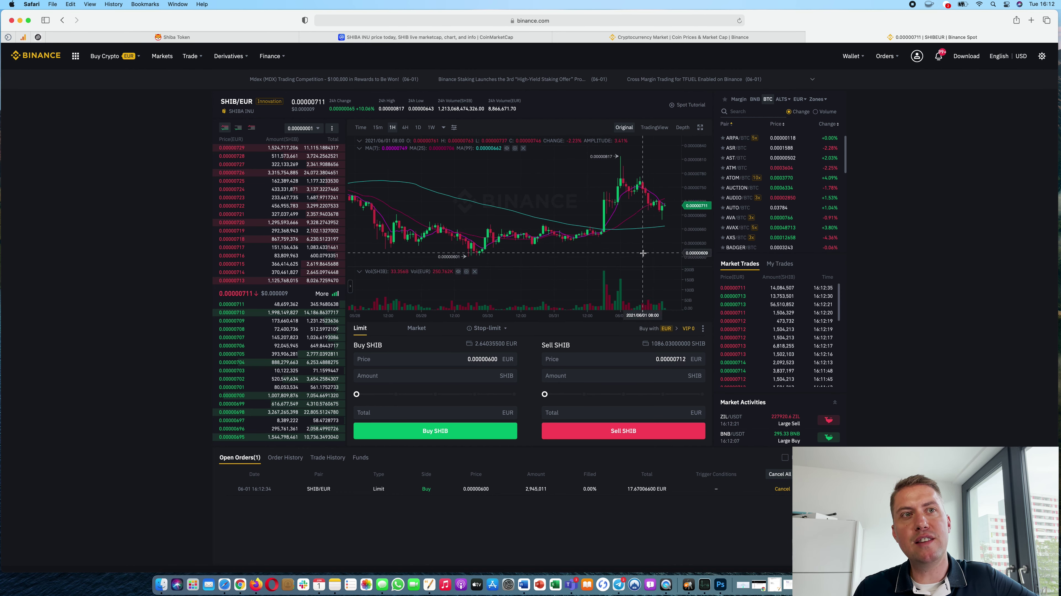
pyautogui.click(784, 490)
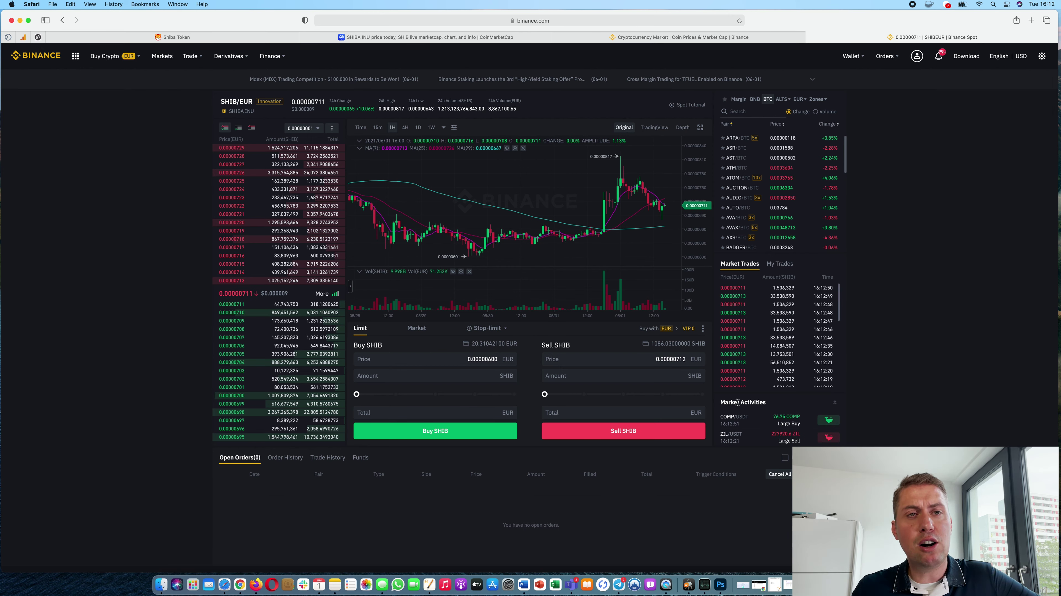
# Set up a market sell of 100% of the SHIB balance
pyautogui.click(415, 329)
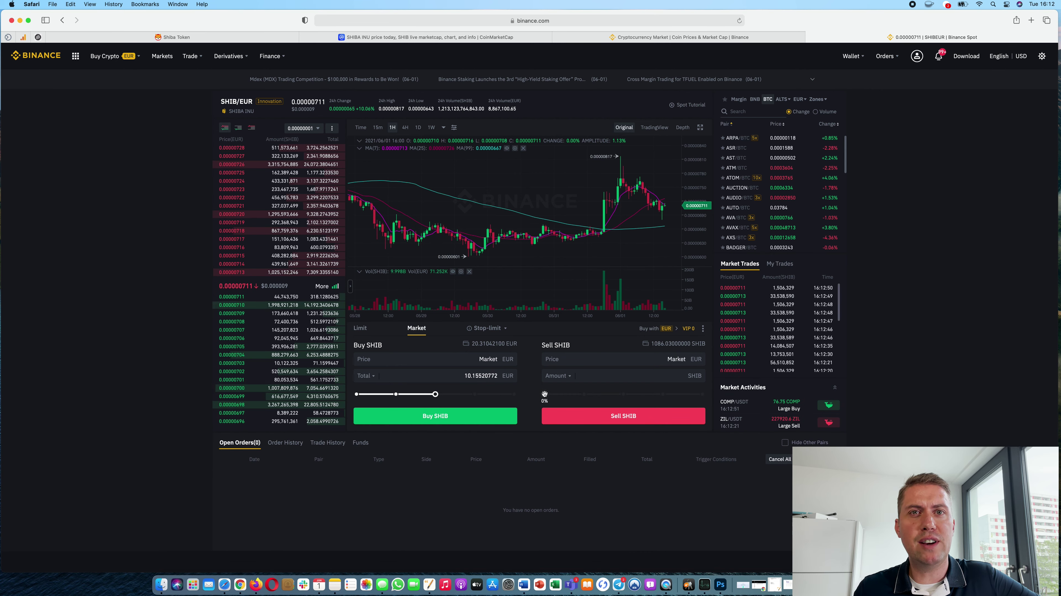
pyautogui.moveTo(544, 394); pyautogui.dragTo(729, 393)
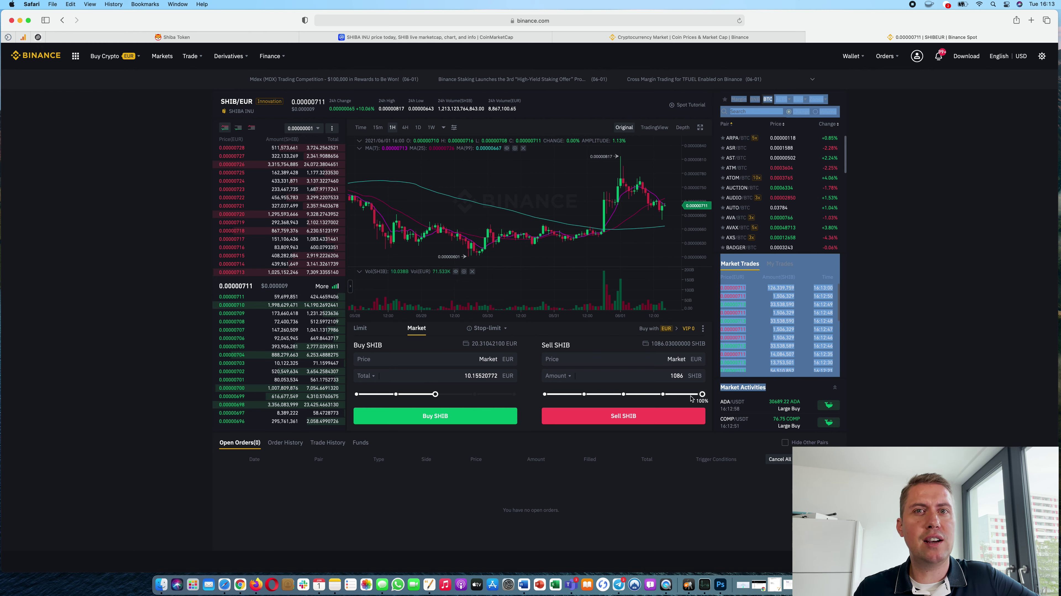
# Set up a limit sell of the entire SHIB balance at a price of 0.0000800 EUR
pyautogui.click(360, 328)
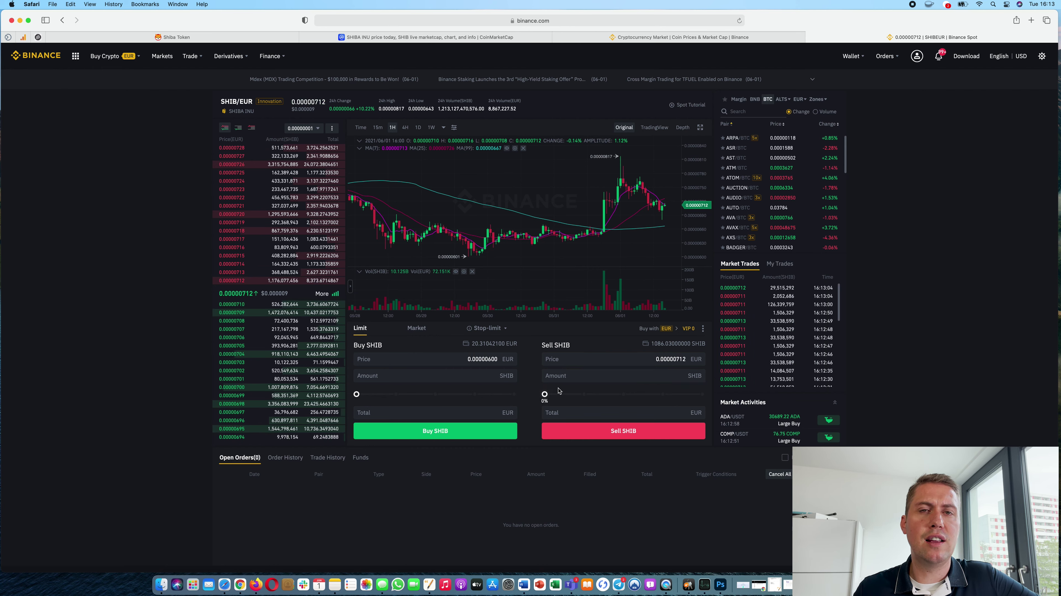
pyautogui.click(674, 358)
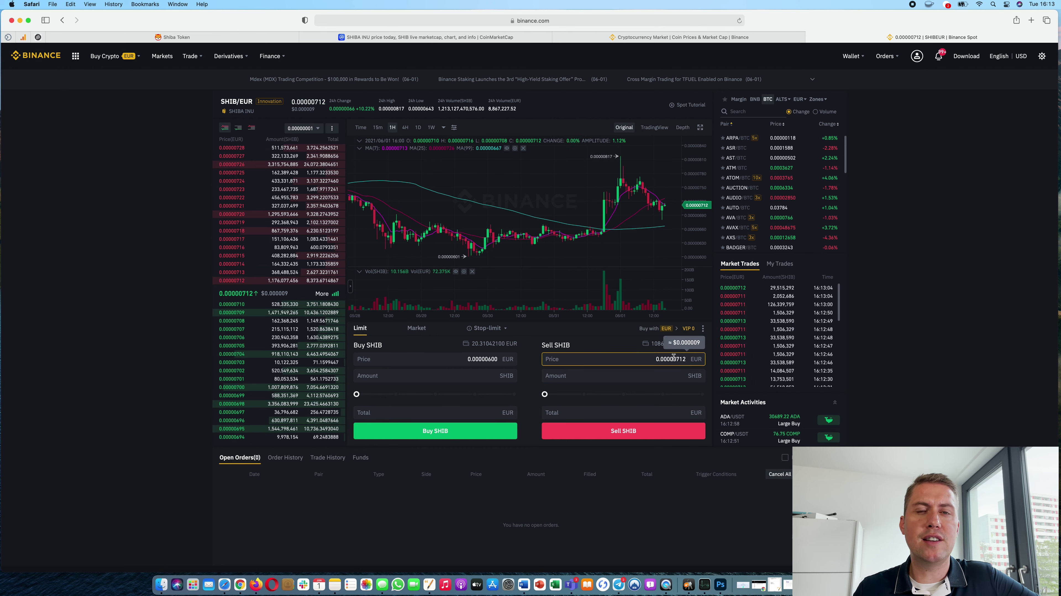
pyautogui.press('BackSpace')
pyautogui.press('BackSpace')
pyautogui.press('BackSpace')
pyautogui.press('BackSpace')
pyautogui.write('800')
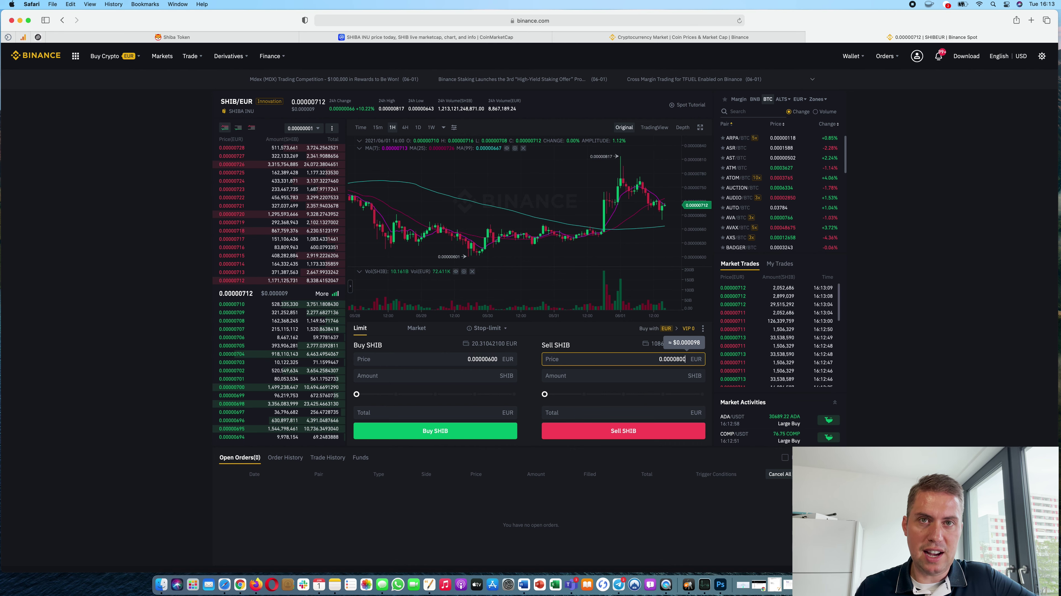
pyautogui.moveTo(545, 394); pyautogui.dragTo(759, 402)
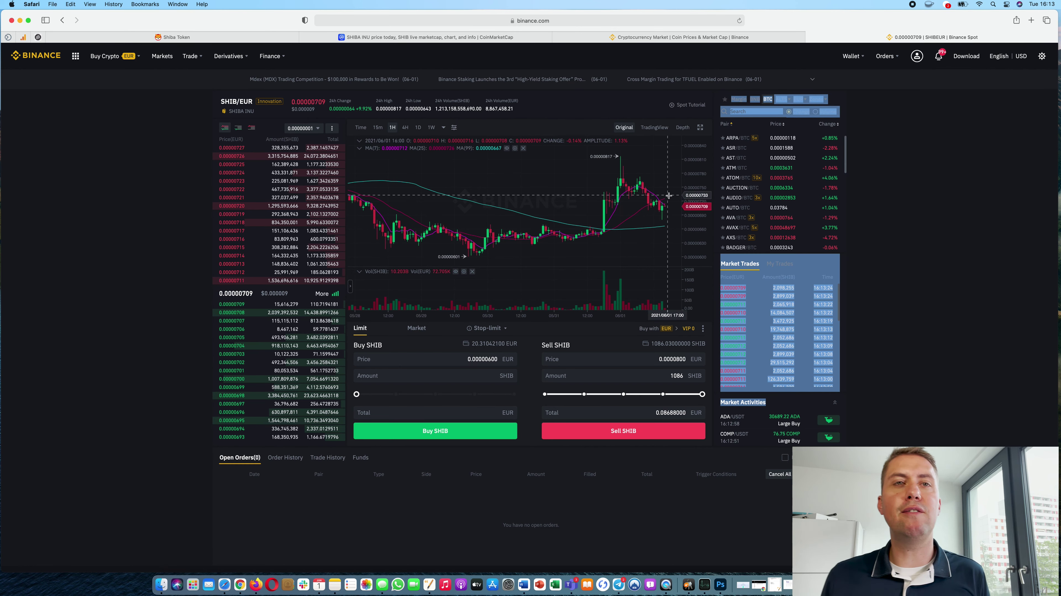
pyautogui.click(640, 510)
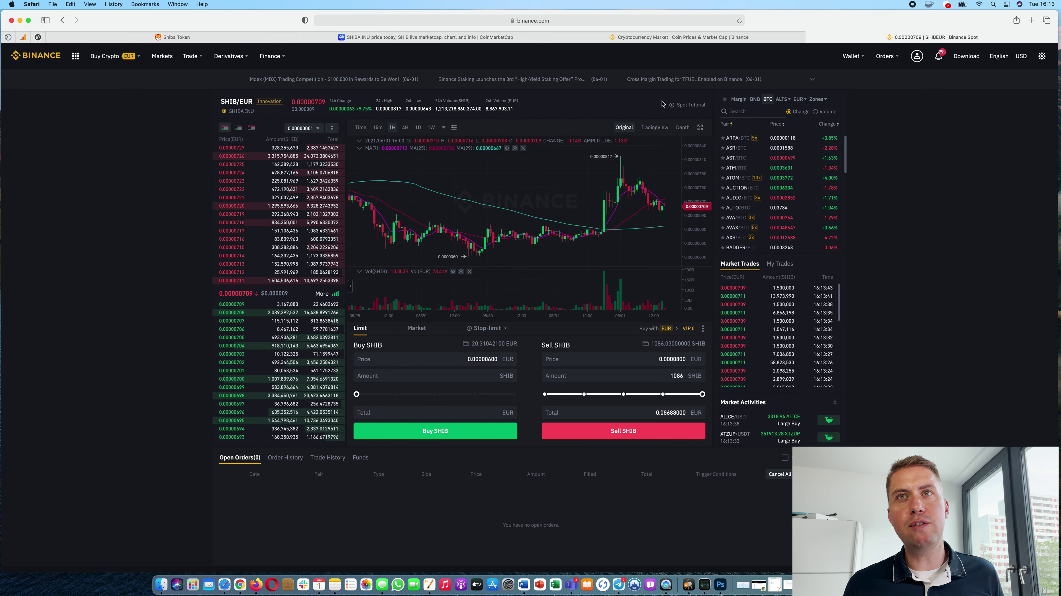
# Search the Fiat and Spot wallet for "shi" and show the available trading pairs for SHIB
pyautogui.moveTo(851, 55)
pyautogui.click(860, 100)
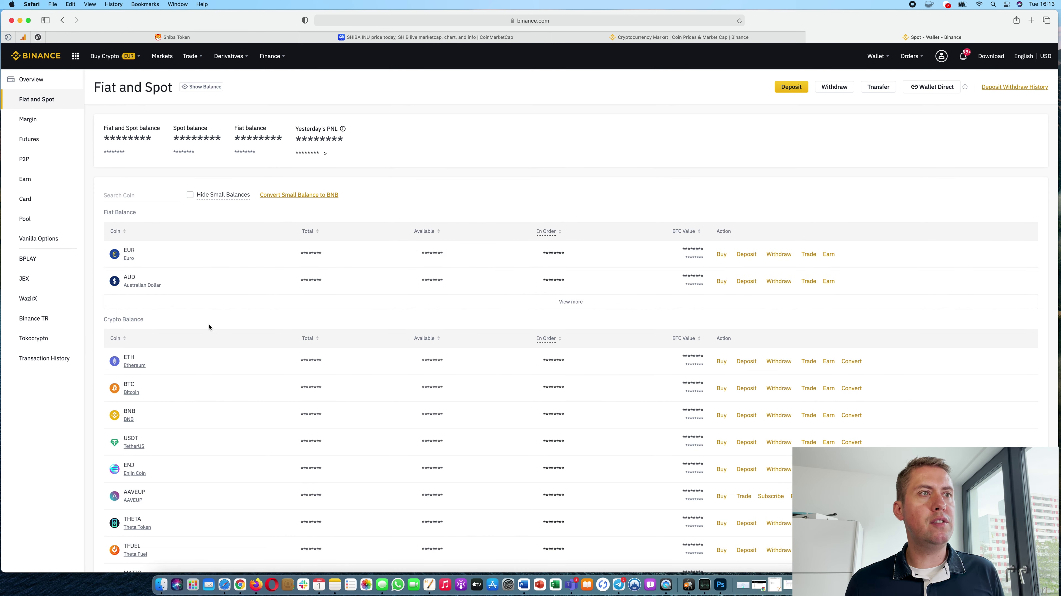
pyautogui.click(140, 195)
pyautogui.write('shi')
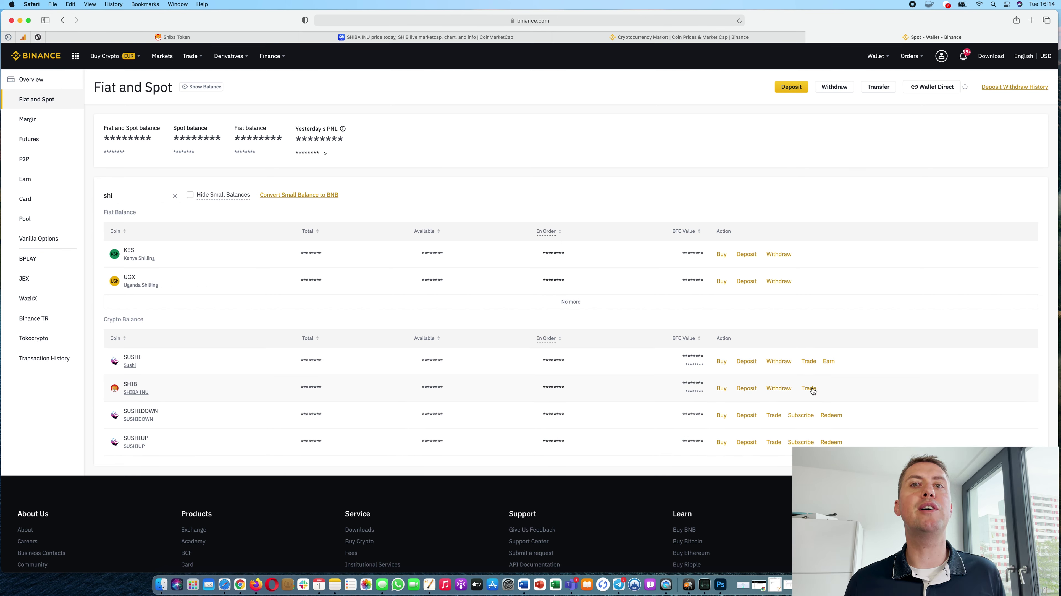
pyautogui.moveTo(813, 391)
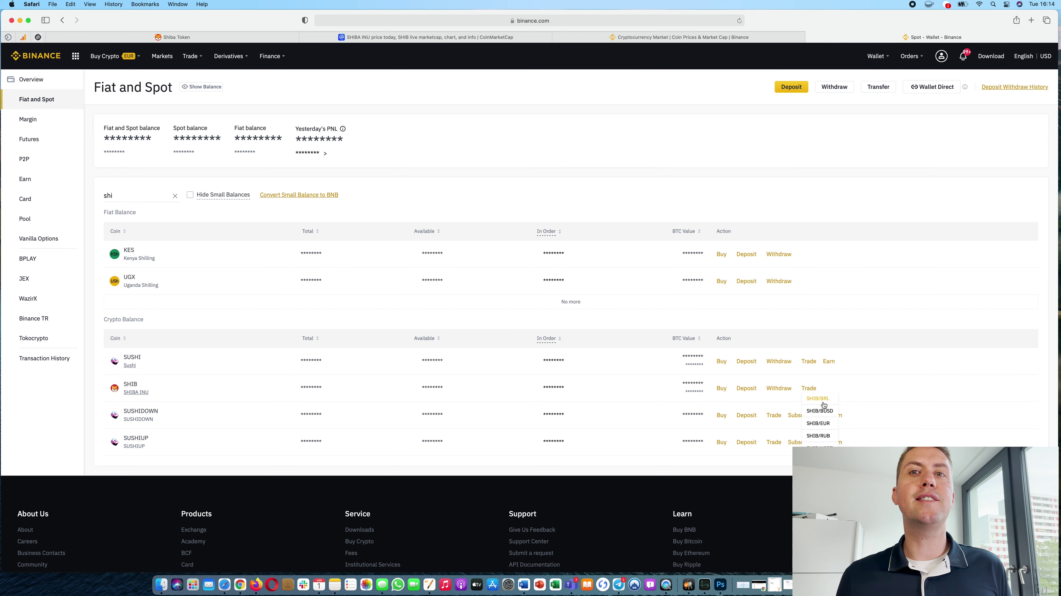